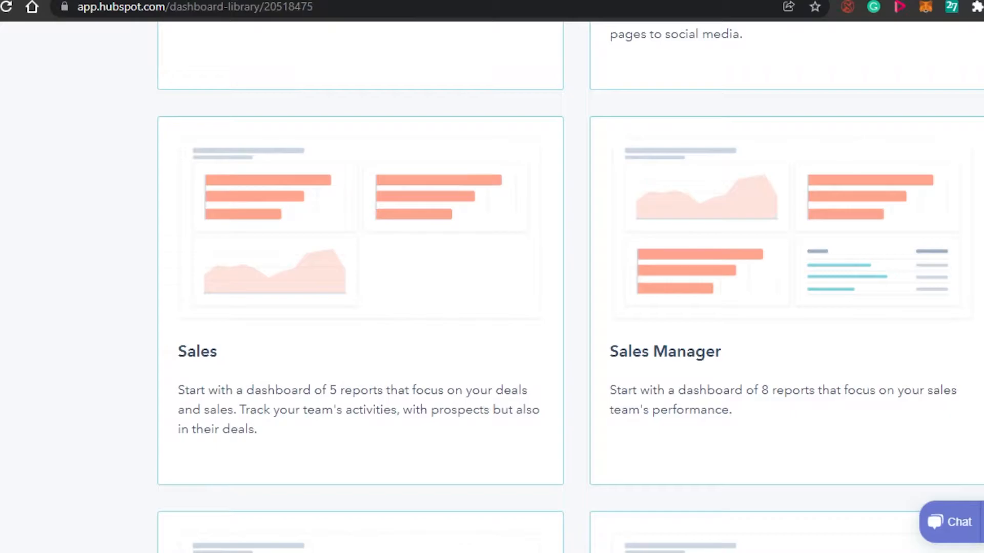
# - Leave the dashboard library and open the marketing email overview
pyautogui.scroll(9, 570, 293)
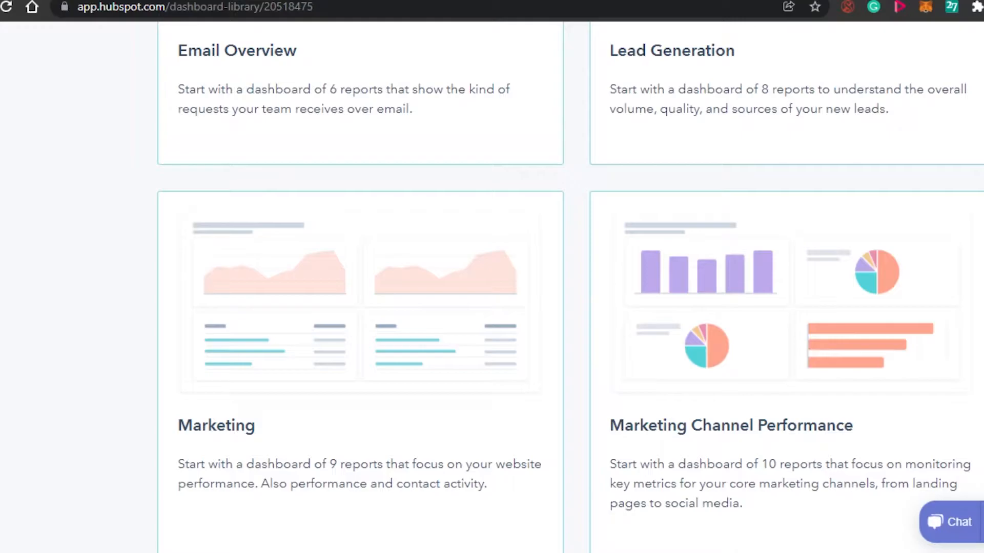
pyautogui.scroll(10, 492, 277)
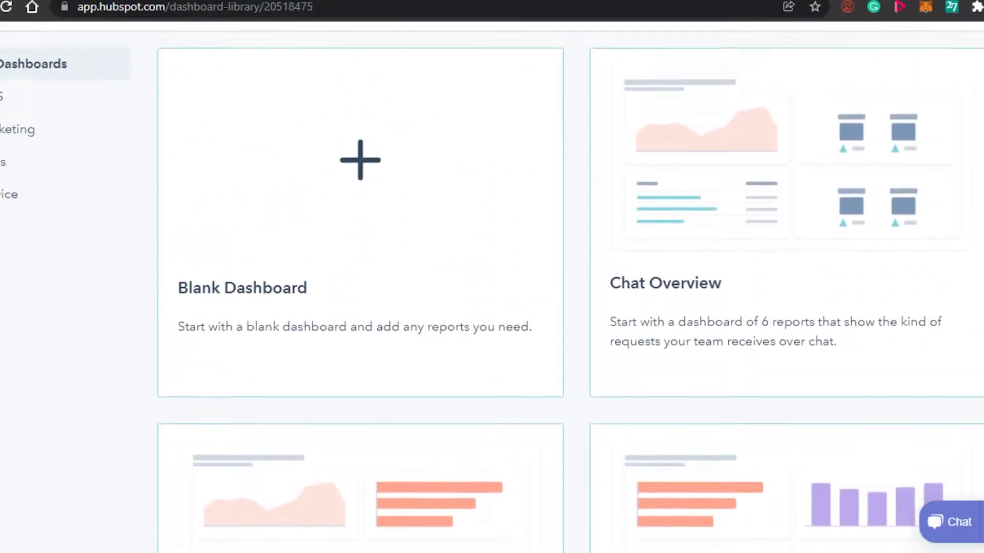
pyautogui.scroll(3, 492, 277)
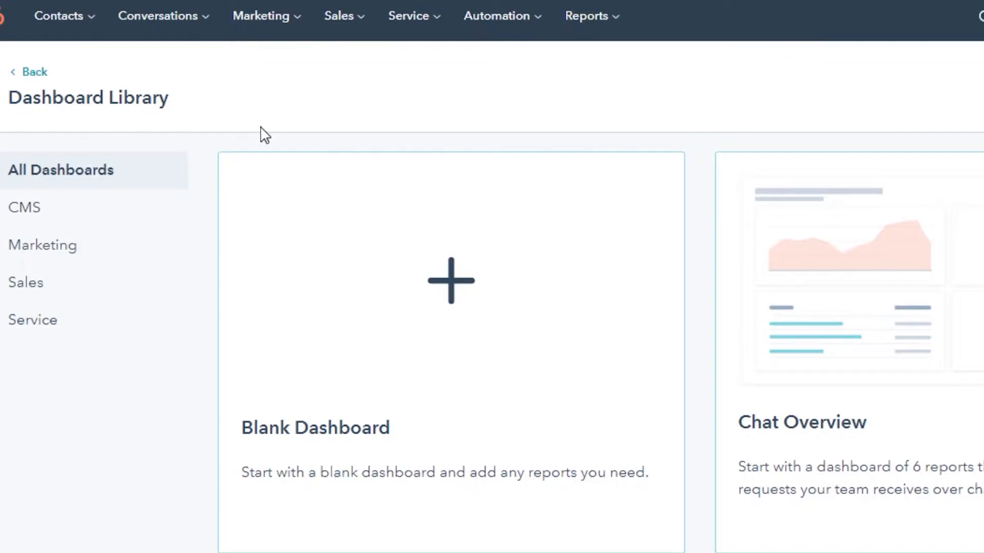
pyautogui.click(274, 31)
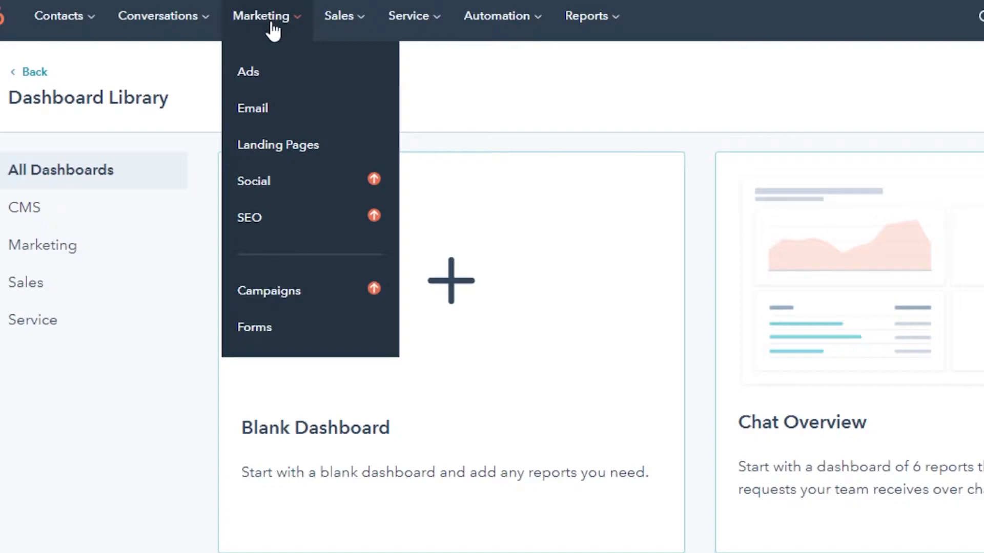
pyautogui.click(271, 110)
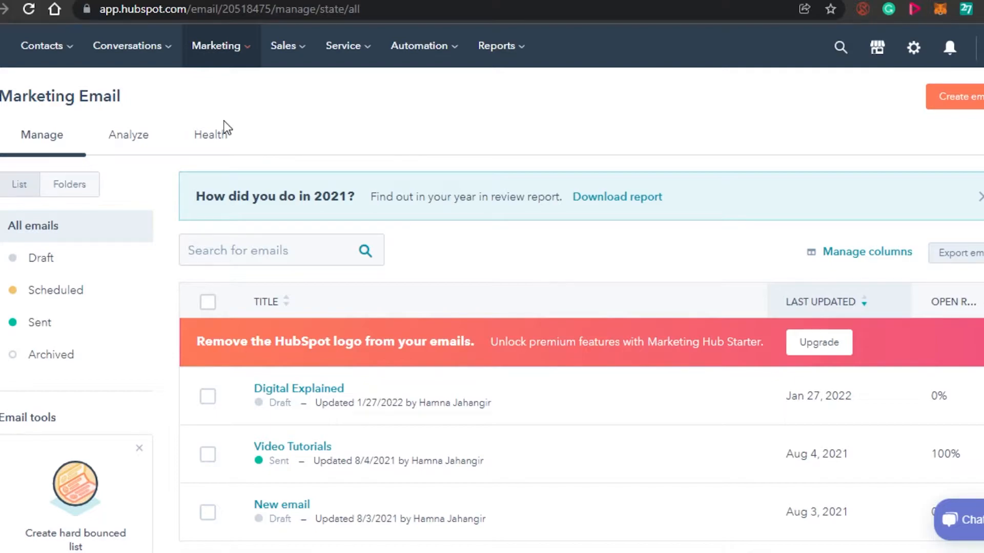
# - Look over the list of existing marketing emails and start creating a new email
pyautogui.scroll(-8, 492, 287)
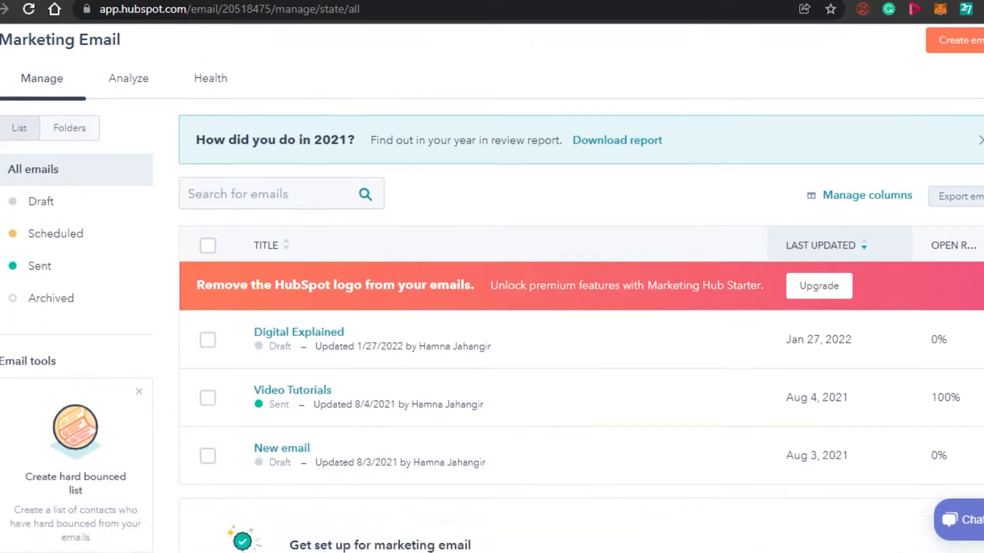
pyautogui.scroll(4, 492, 287)
pyautogui.scroll(3, 492, 287)
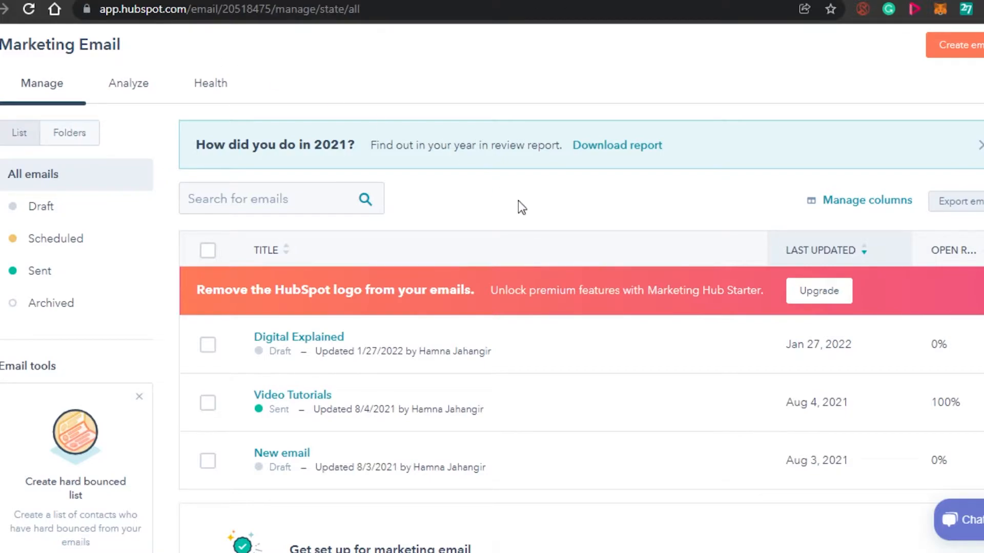
pyautogui.scroll(1, 492, 287)
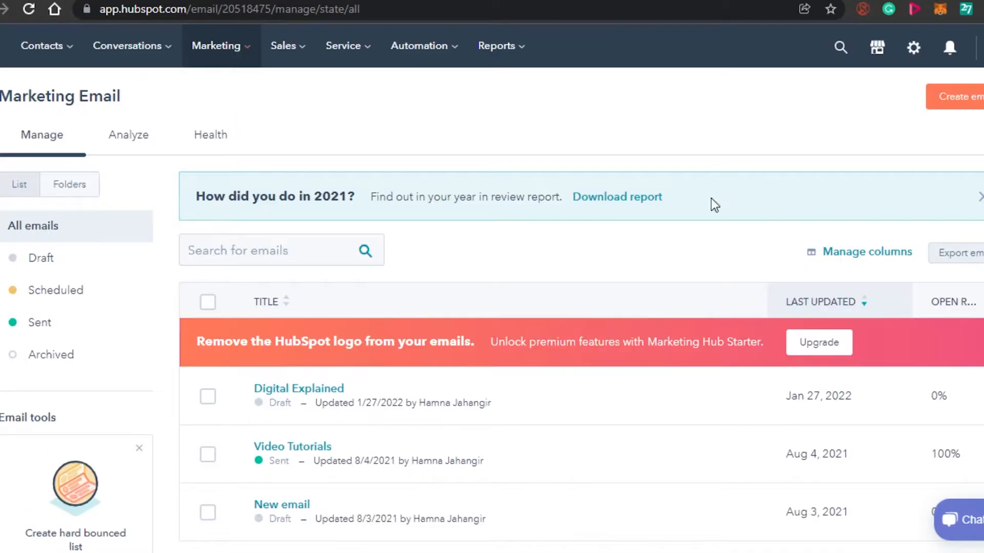
pyautogui.click(962, 105)
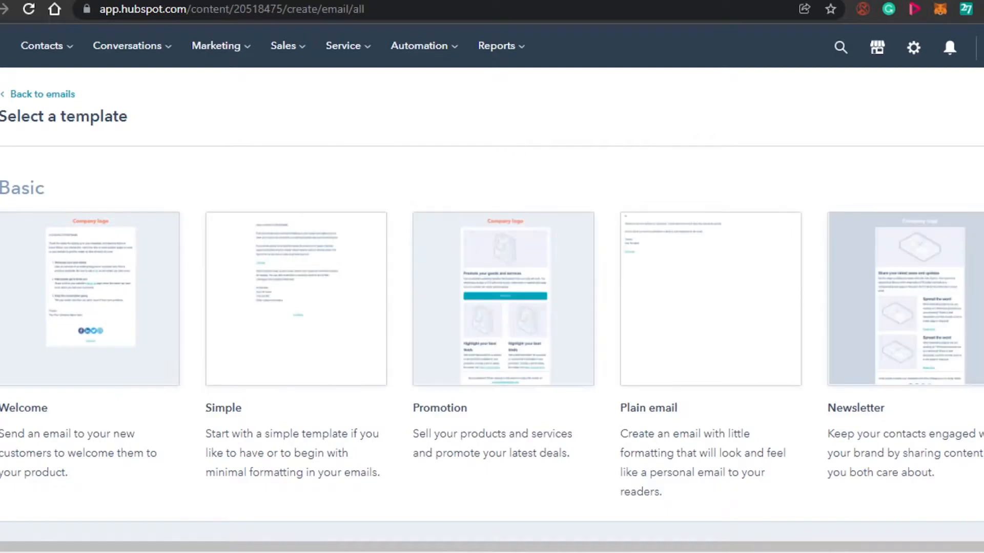
# - Examine the available email templates, comparing the basic ones with the locked premium designs
pyautogui.scroll(-1, 492, 297)
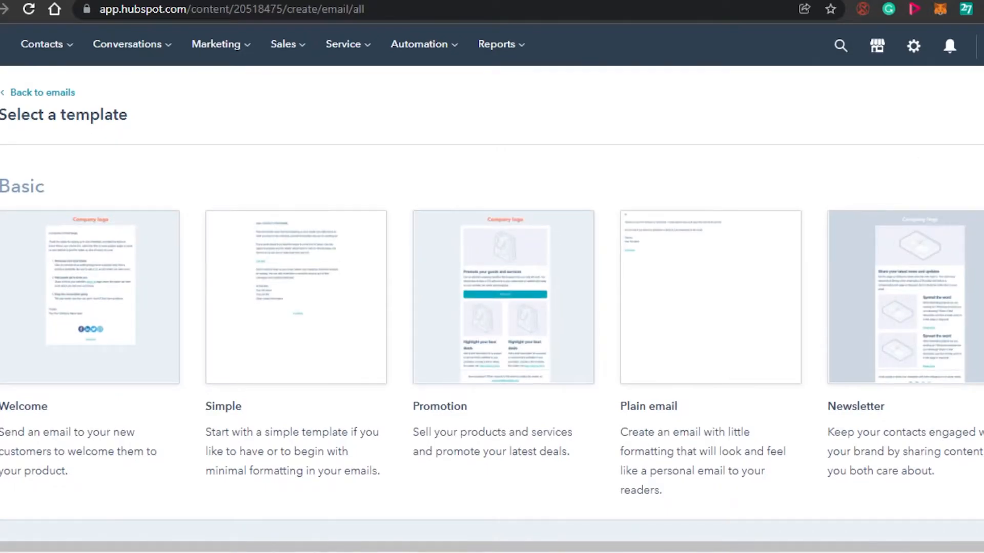
pyautogui.scroll(-6, 562, 348)
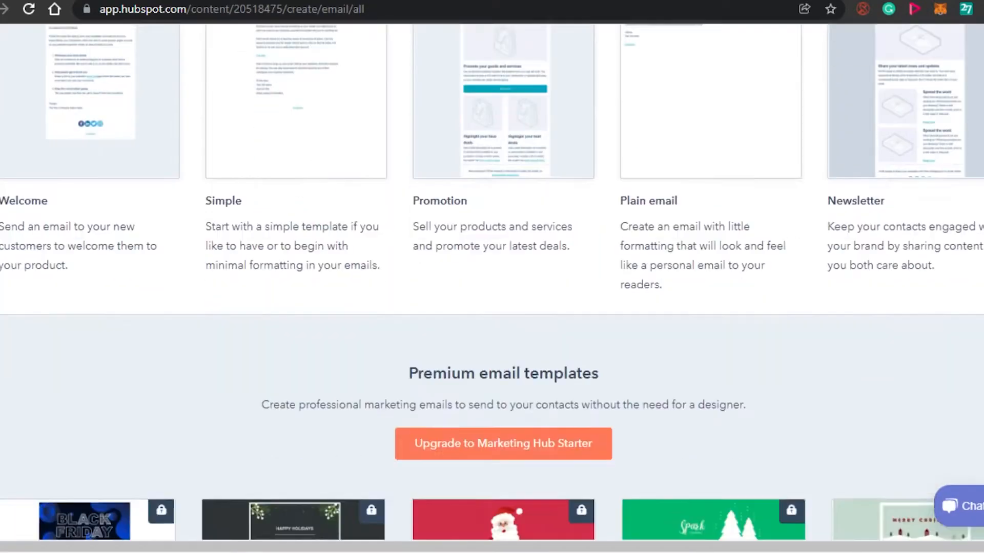
pyautogui.scroll(4, 562, 349)
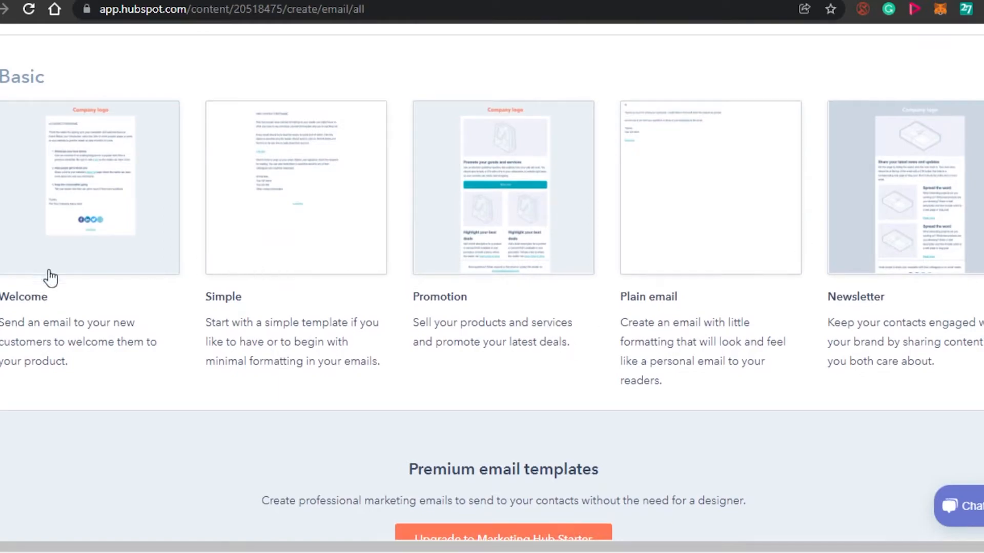
pyautogui.moveTo(68, 277)
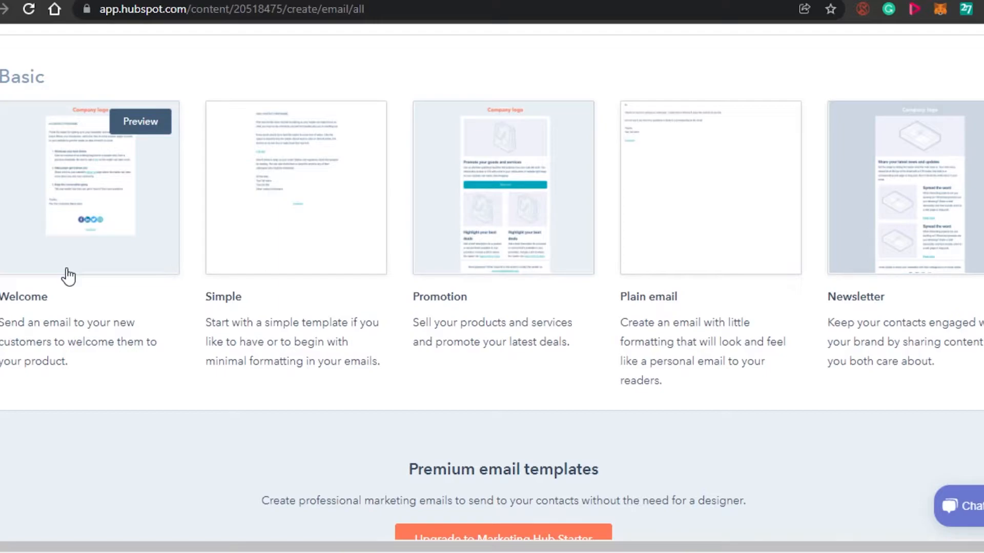
pyautogui.moveTo(335, 266)
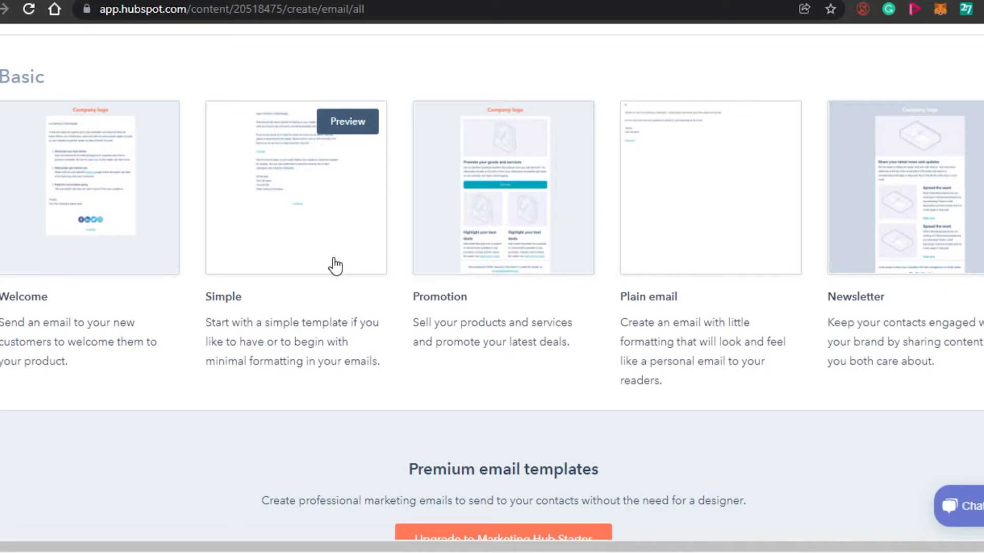
pyautogui.moveTo(496, 223)
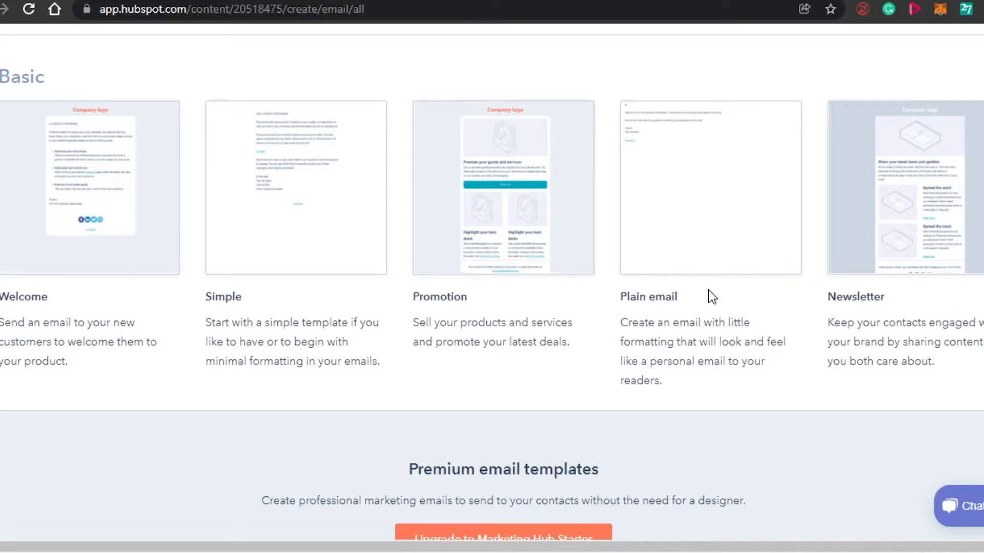
pyautogui.moveTo(954, 259)
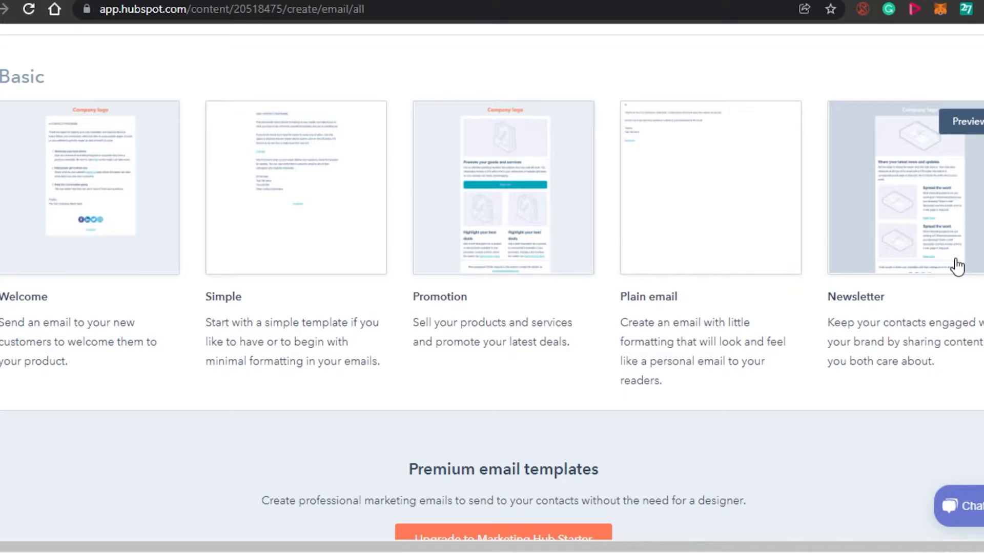
pyautogui.scroll(-5, 492, 282)
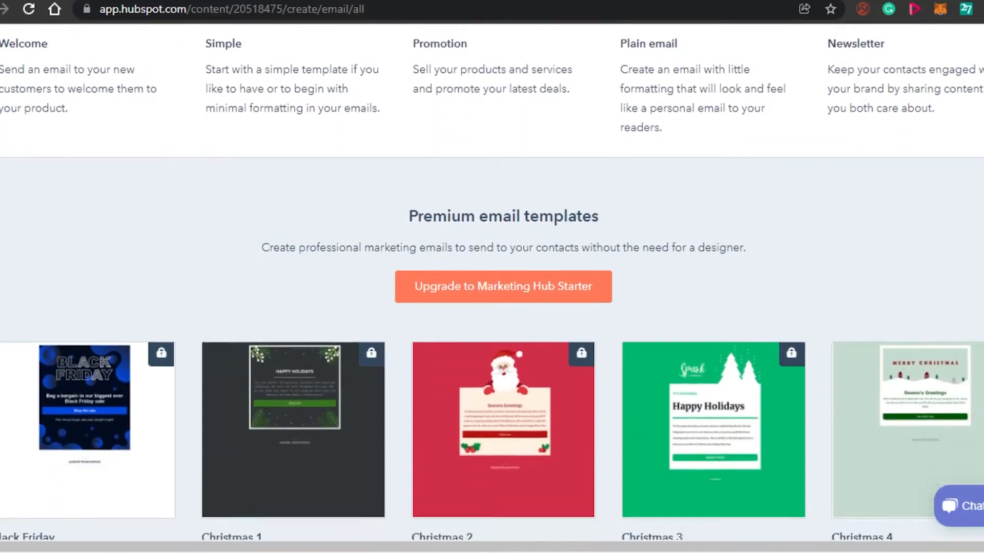
pyautogui.scroll(-2, 492, 281)
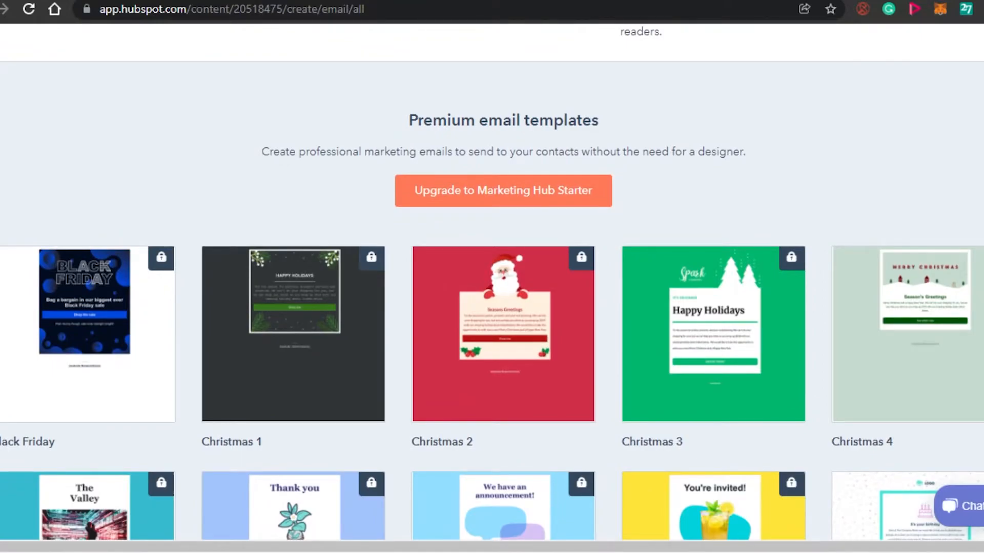
pyautogui.scroll(-1, 492, 282)
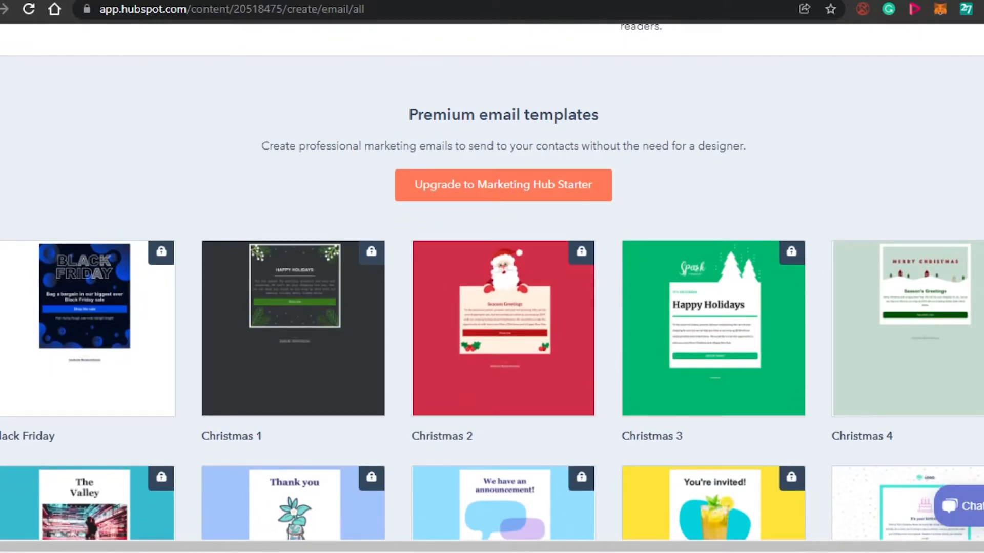
pyautogui.scroll(-5, 492, 282)
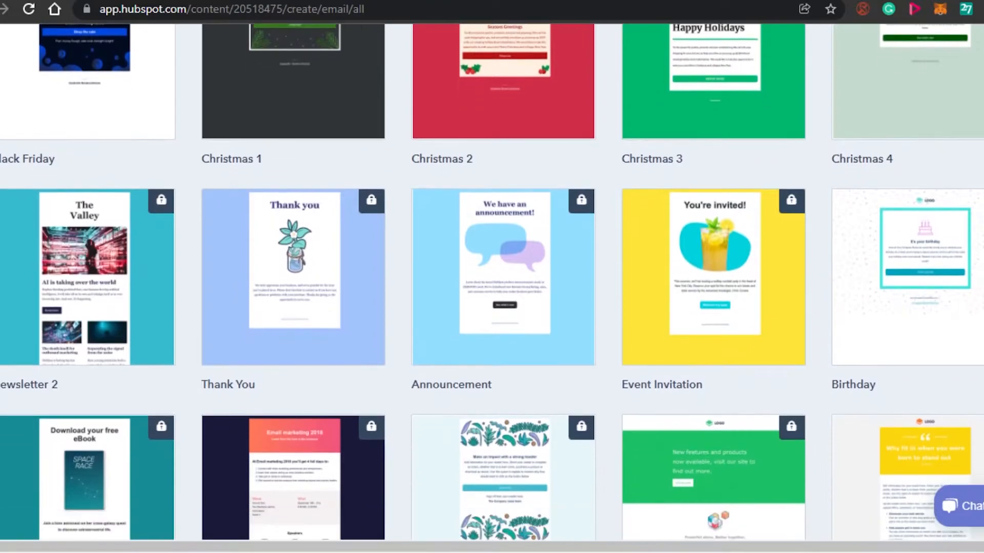
pyautogui.scroll(-2, 492, 281)
pyautogui.scroll(5, 491, 282)
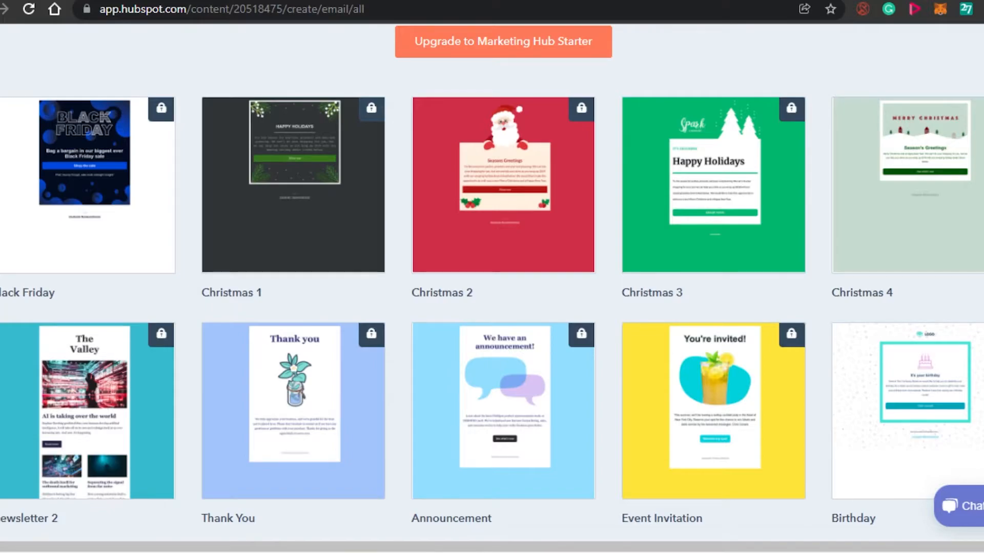
pyautogui.scroll(-8, 492, 282)
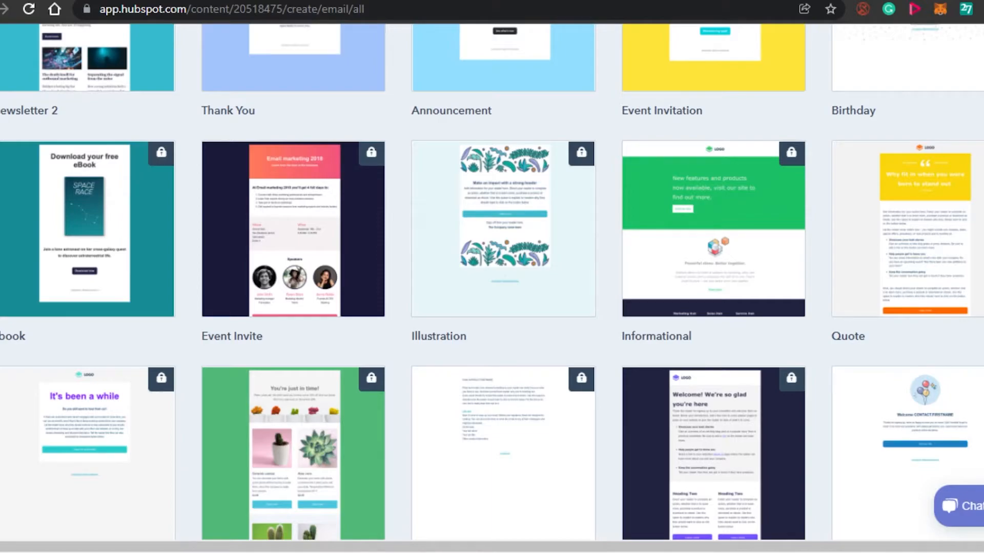
# - Create the email from the basic Welcome template and look through its default content
pyautogui.scroll(20, 492, 282)
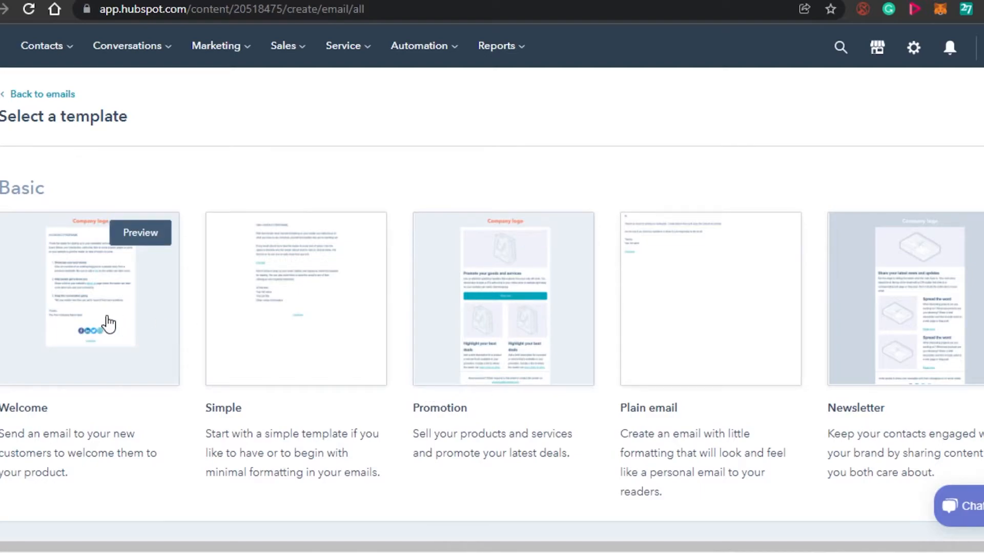
pyautogui.click(117, 289)
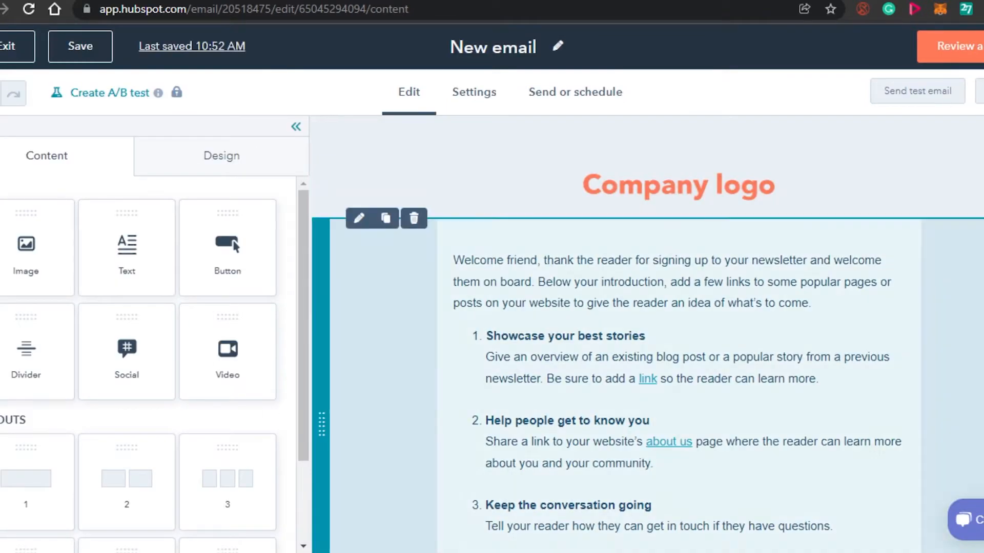
pyautogui.scroll(-5, 678, 334)
pyautogui.scroll(5, 679, 334)
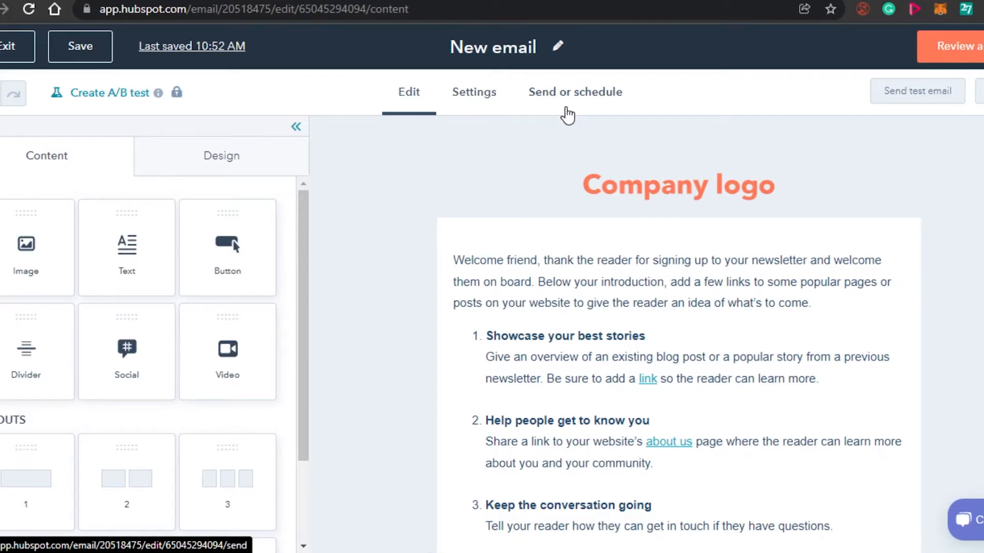
# - Review the email's sender, subject and subscription settings, and read the A/B test explanation back in the content editor
pyautogui.click(487, 92)
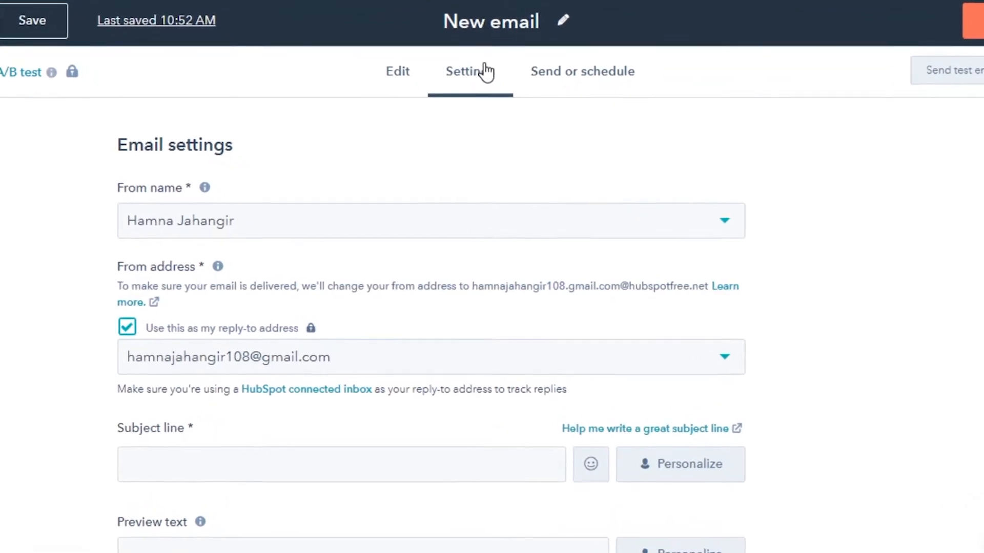
pyautogui.scroll(-5, 429, 323)
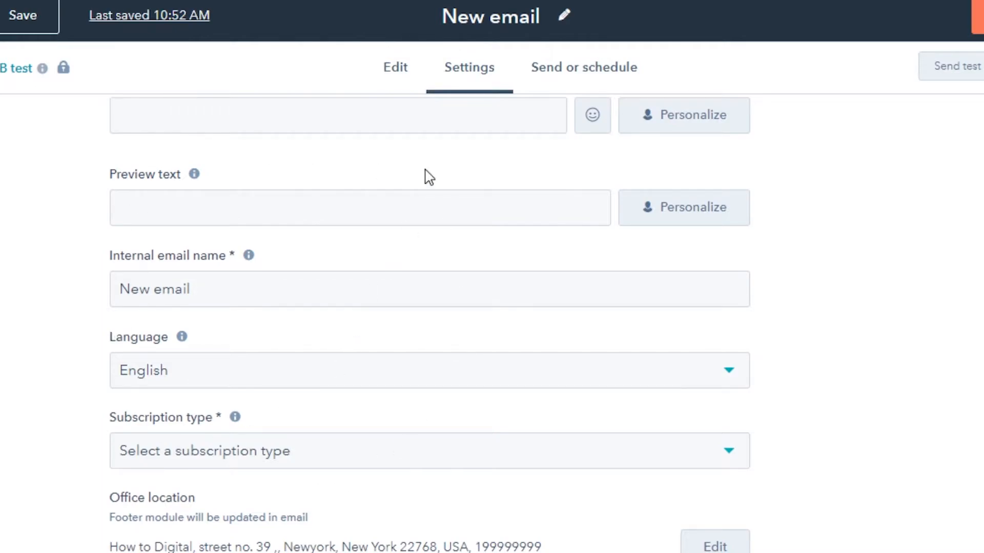
pyautogui.click(395, 88)
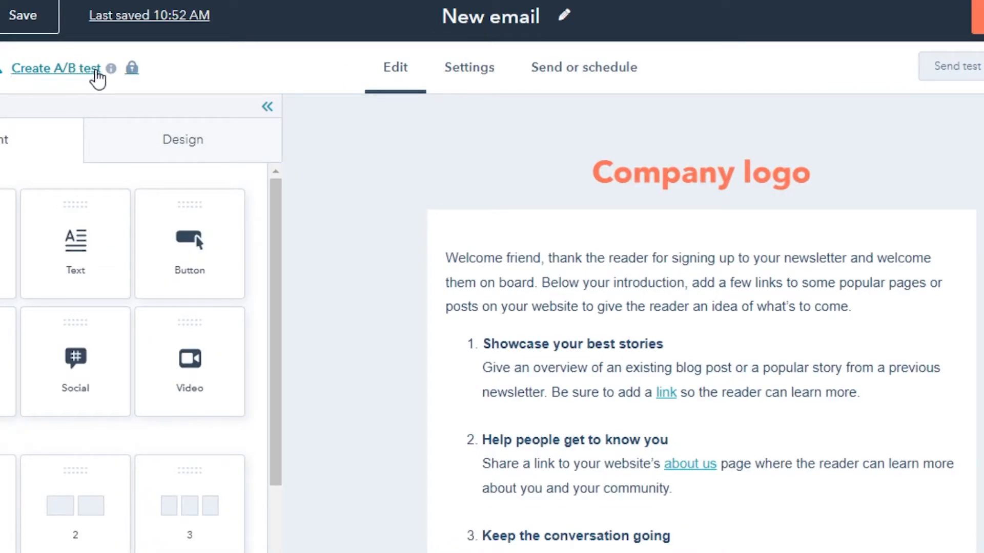
pyautogui.moveTo(109, 72)
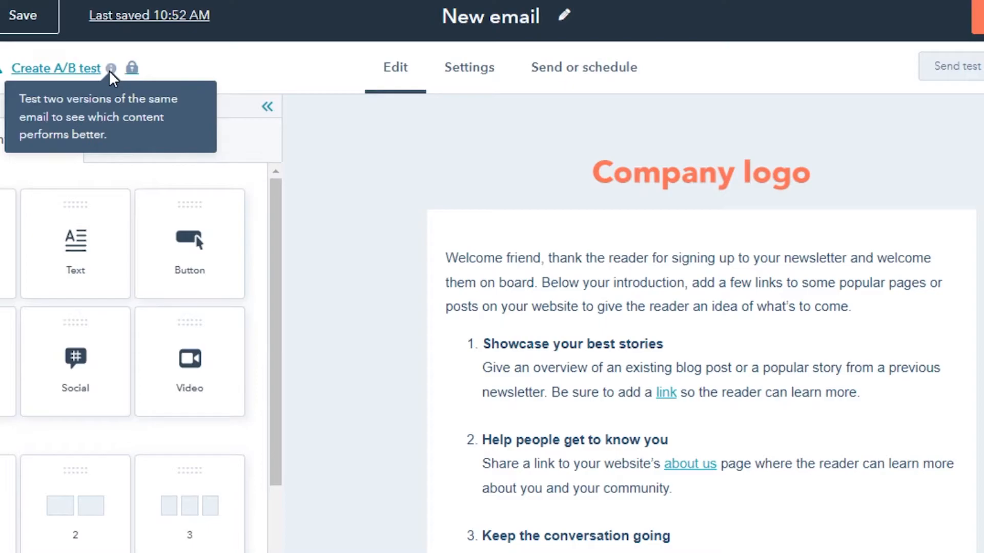
pyautogui.moveTo(344, 164)
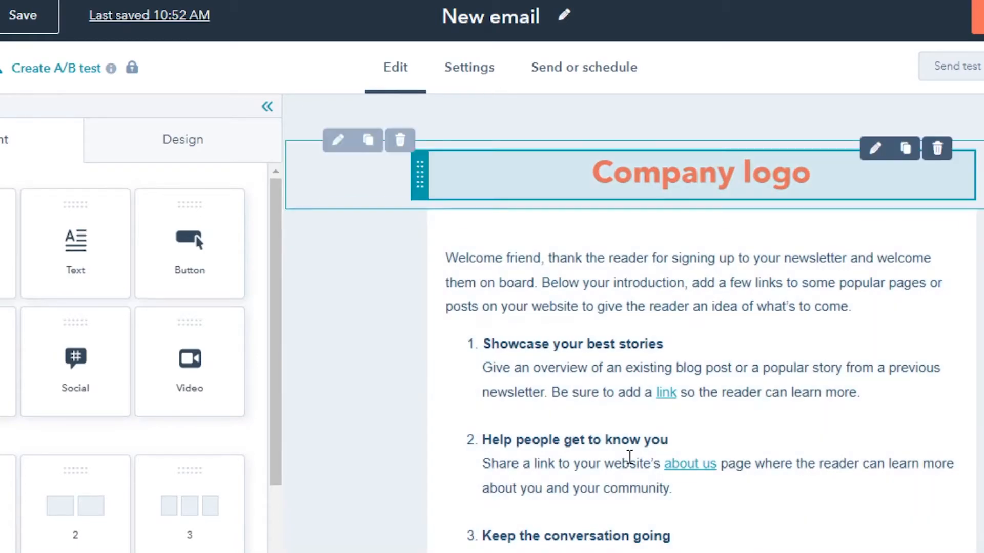
# - Rename the email as TEST
pyautogui.scroll(-5, 630, 323)
pyautogui.scroll(5, 702, 323)
pyautogui.click(542, 10)
pyautogui.press('BackSpace')
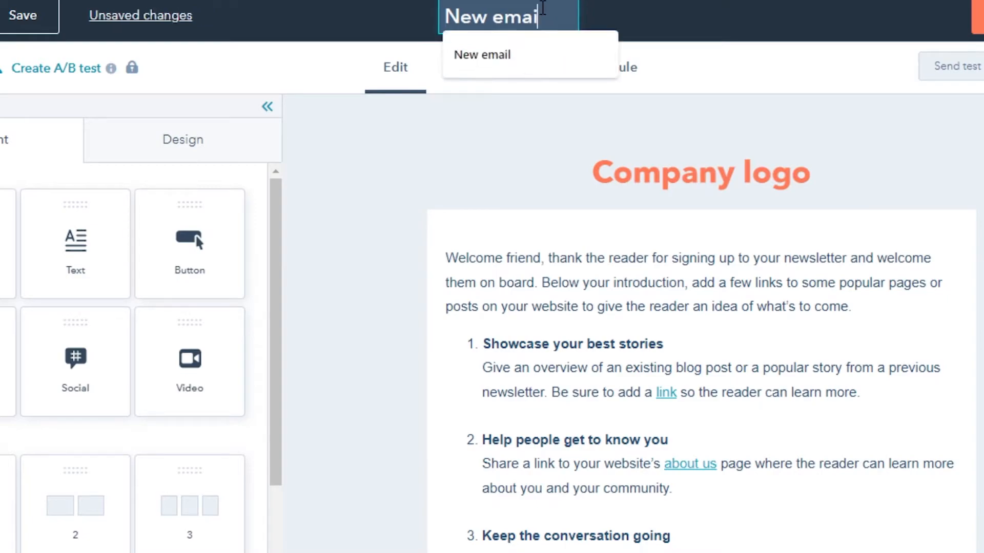
pyautogui.press('BackSpace')
pyautogui.press('BackSpace')
pyautogui.press('BackSpace')
pyautogui.press('BackSpace')
pyautogui.press('BackSpace')
pyautogui.press('BackSpace')
pyautogui.press('BackSpace')
pyautogui.press('BackSpace')
pyautogui.write('TEST')
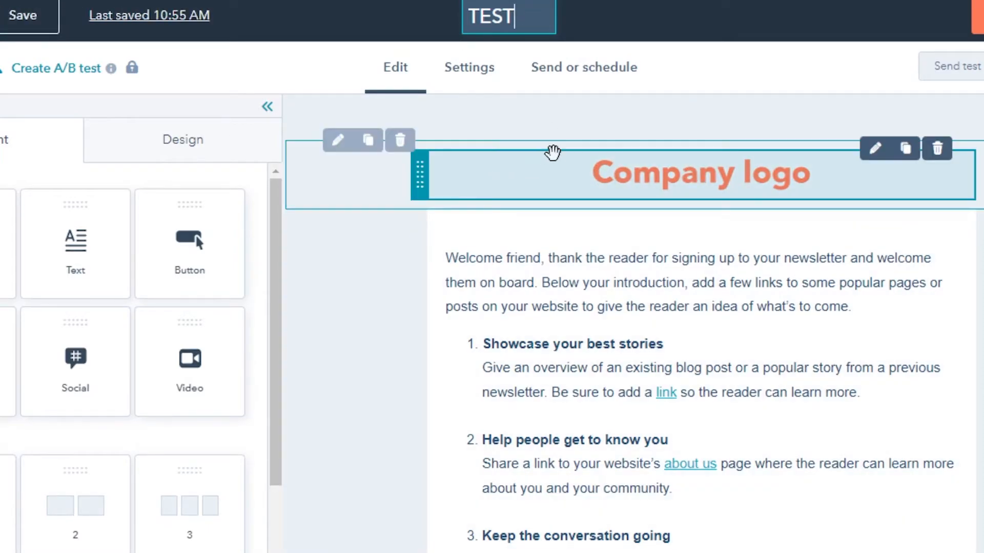
# - Inspect the company logo's image settings down to alignment and padding, and return to the content blocks
pyautogui.click(614, 183)
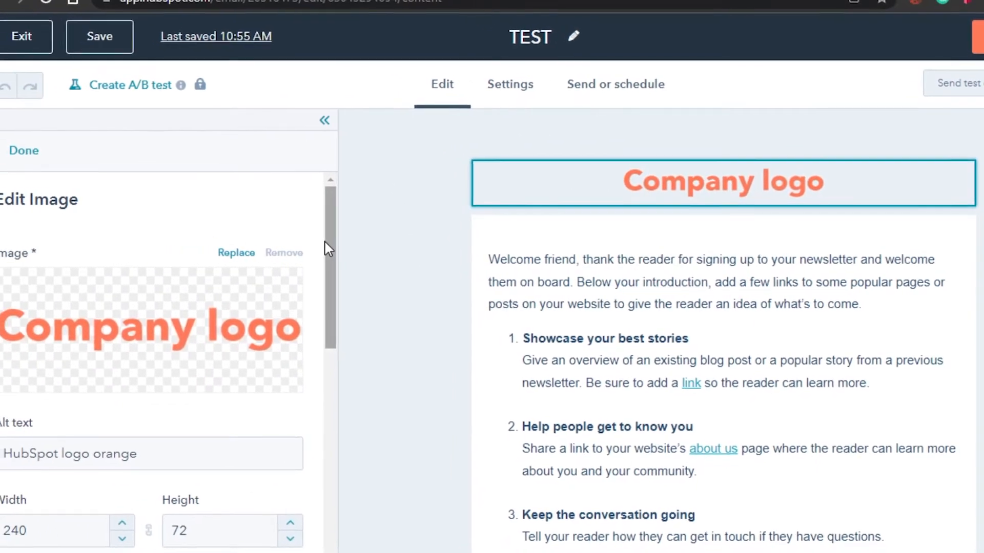
pyautogui.moveTo(331, 256); pyautogui.dragTo(329, 490)
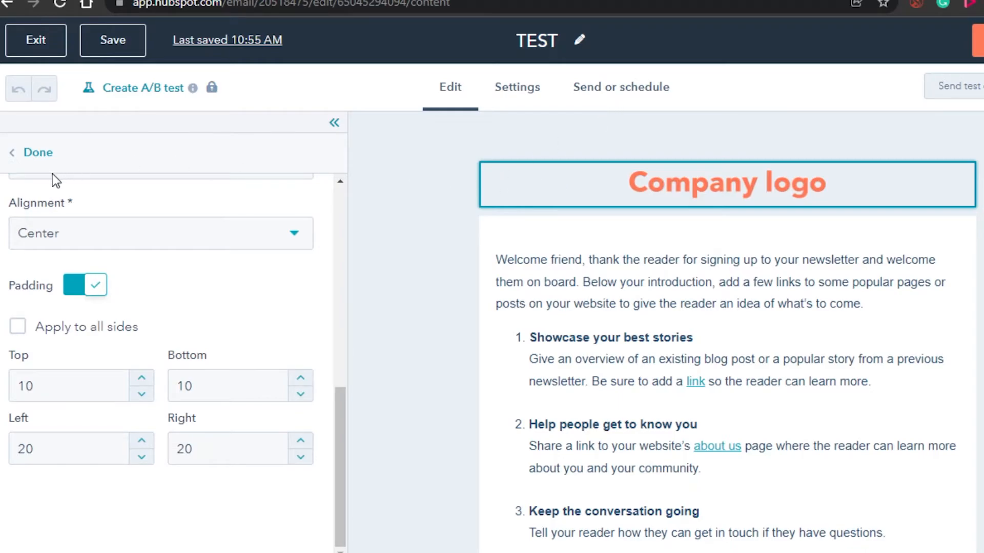
pyautogui.click(40, 159)
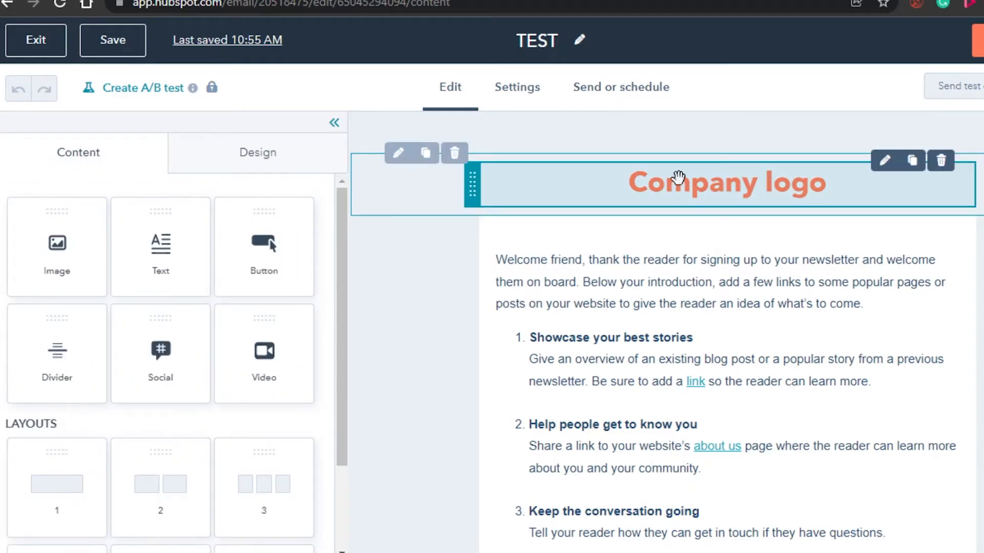
# - Look through the email's body and footer and the content blocks available for it
pyautogui.scroll(-4, 648, 314)
pyautogui.scroll(3, 648, 314)
pyautogui.scroll(-4, 692, 321)
pyautogui.scroll(3, 692, 321)
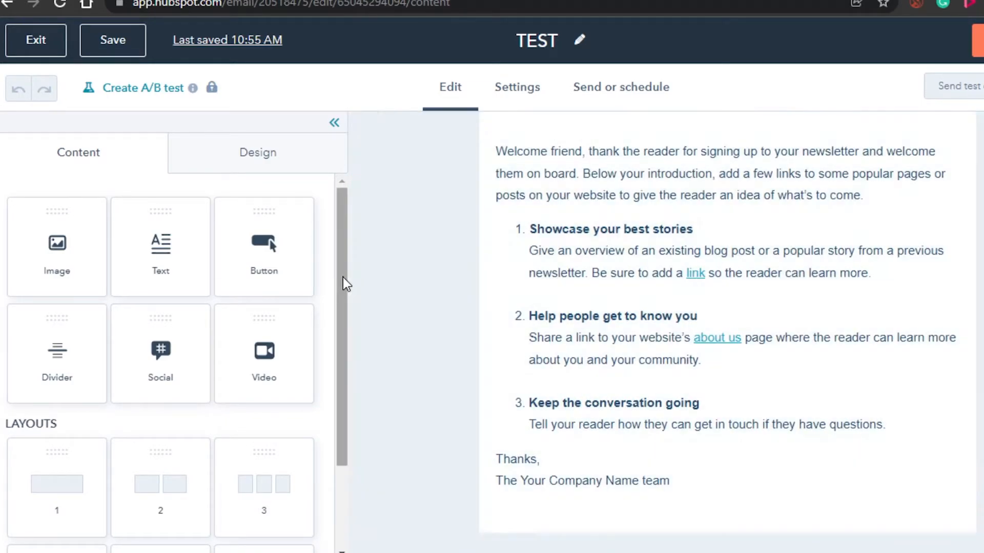
pyautogui.scroll(-1, 343, 321)
pyautogui.moveTo(343, 321); pyautogui.dragTo(341, 248)
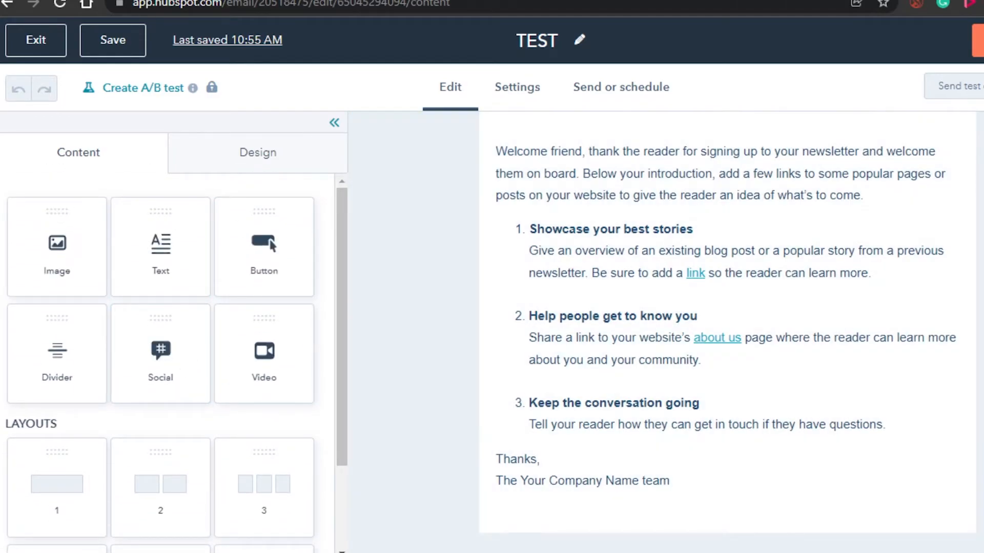
pyautogui.scroll(-3, 898, 282)
pyautogui.scroll(4, 727, 332)
pyautogui.scroll(-4, 728, 332)
pyautogui.scroll(3, 728, 332)
pyautogui.scroll(-3, 727, 332)
pyautogui.scroll(3, 727, 328)
pyautogui.scroll(-1, 727, 328)
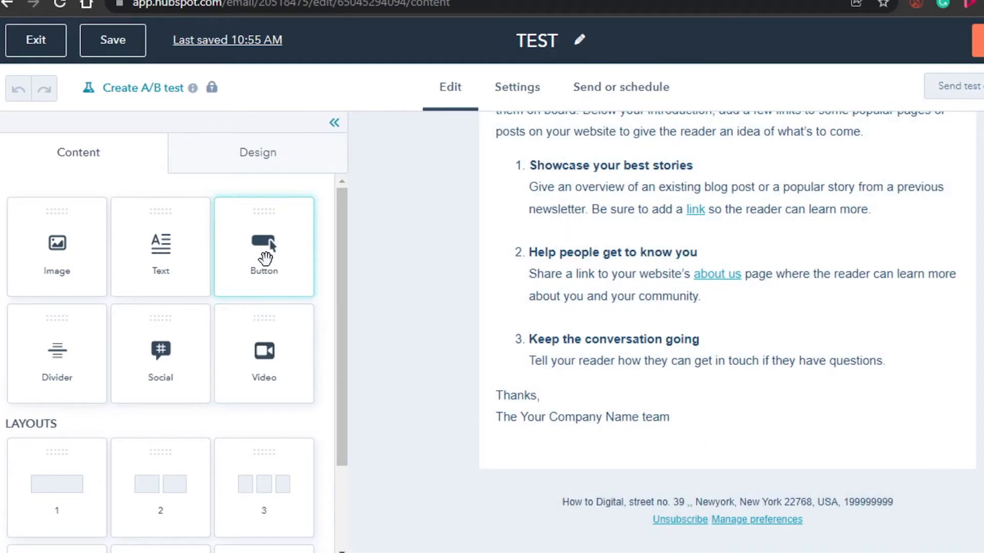
# - Add a social block between the email's sign-off and footer, and include YouTube as an additional network
pyautogui.moveTo(167, 353); pyautogui.dragTo(700, 478)
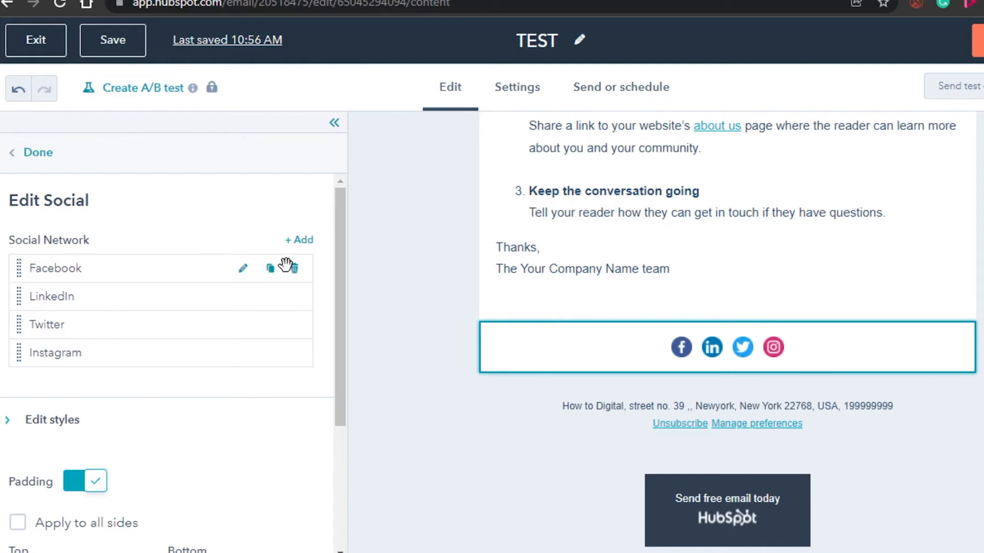
pyautogui.click(298, 241)
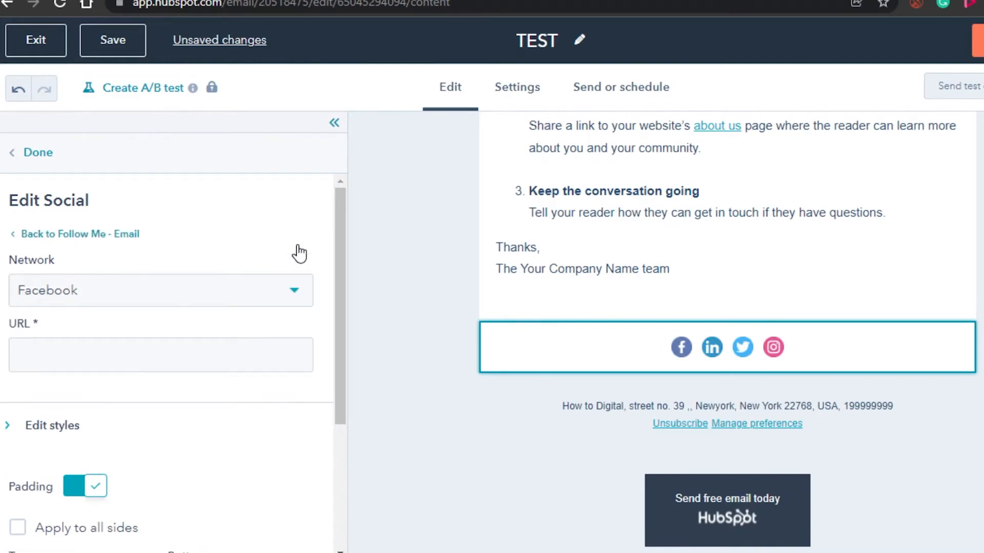
pyautogui.click(206, 290)
pyautogui.scroll(-3, 305, 404)
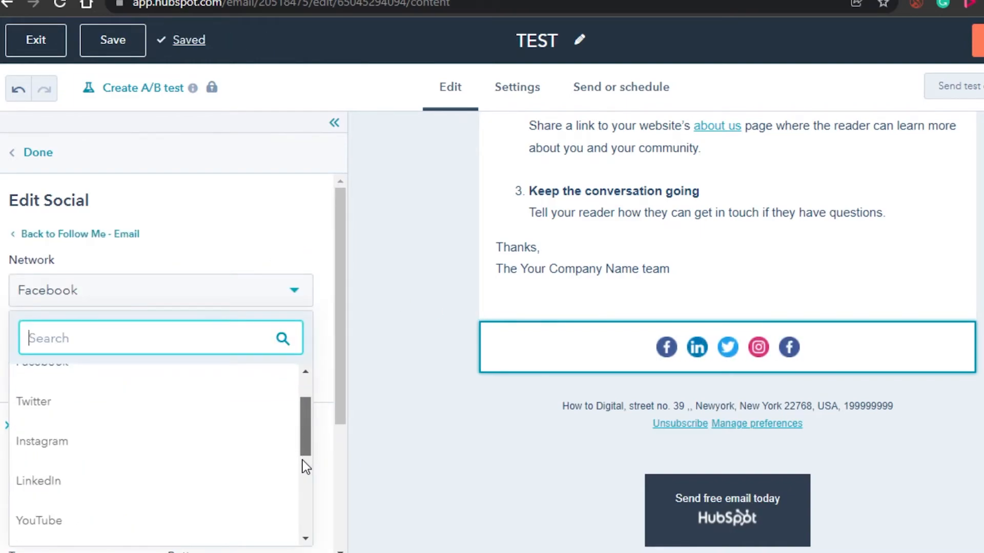
pyautogui.scroll(-1, 109, 521)
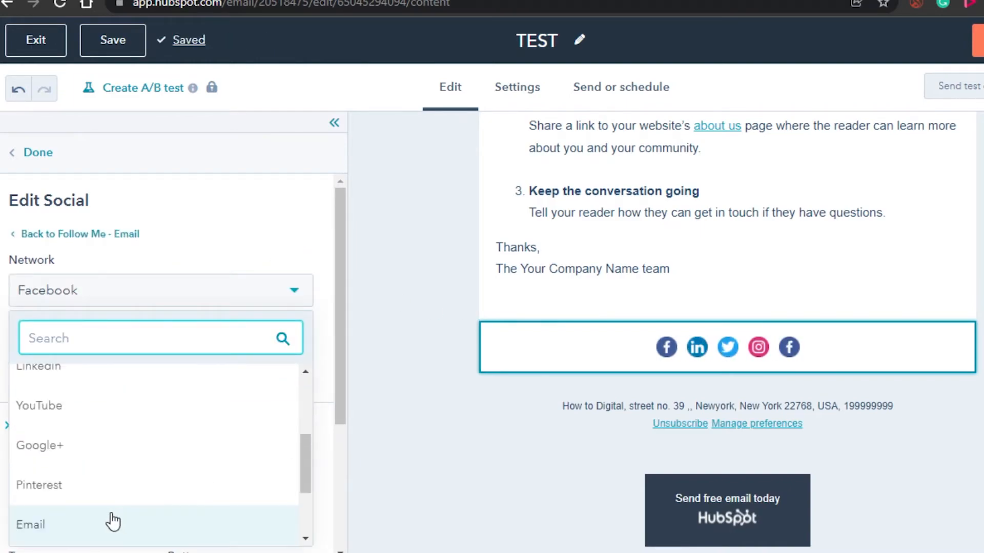
pyautogui.click(109, 409)
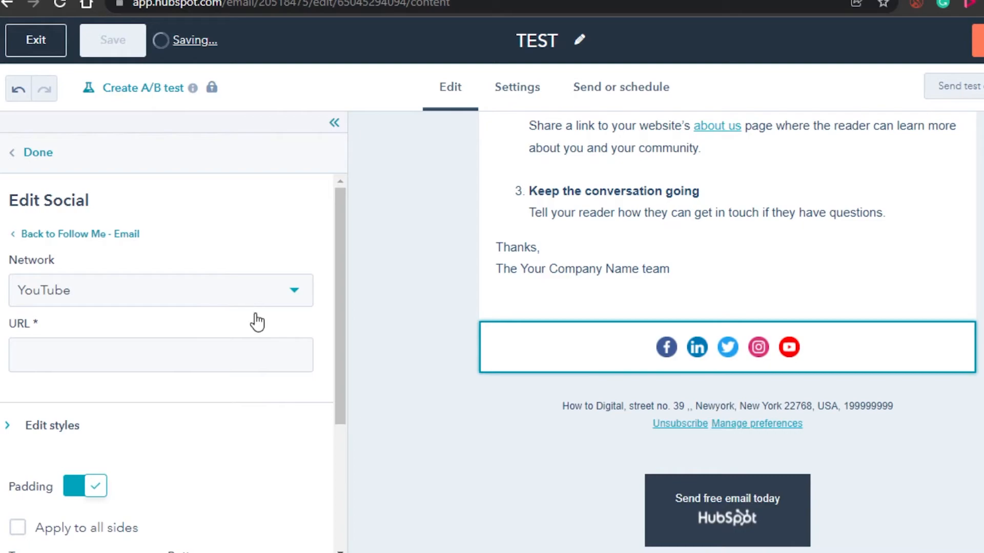
pyautogui.click(63, 346)
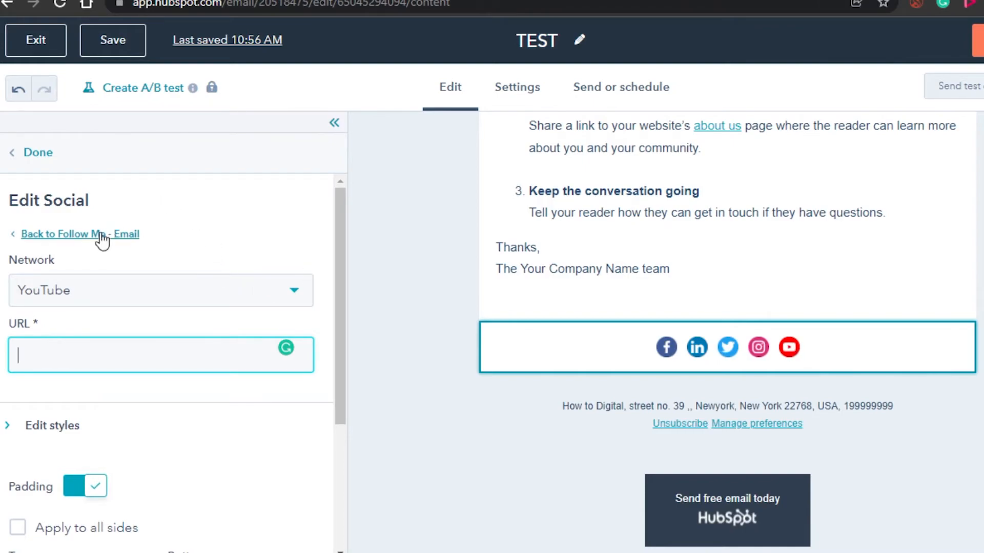
pyautogui.click(33, 165)
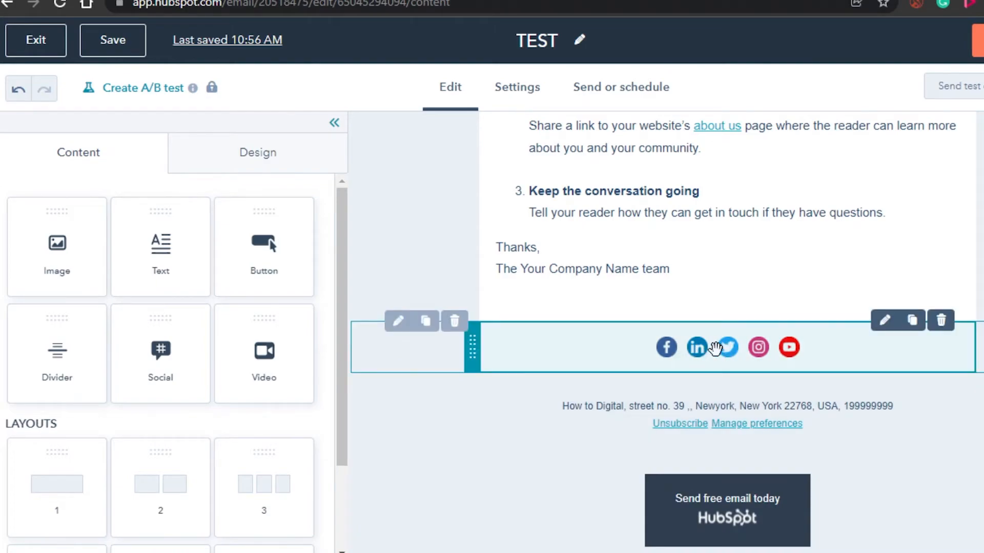
# - Inspect the Facebook link settings of the social block and return to the content blocks without entering a URL
pyautogui.click(695, 348)
pyautogui.moveTo(96, 261)
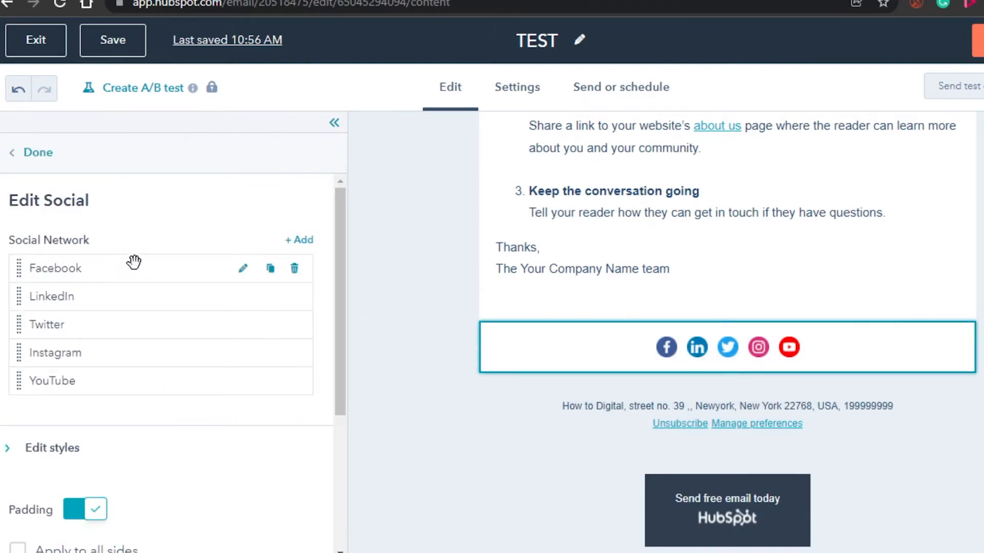
pyautogui.click(243, 269)
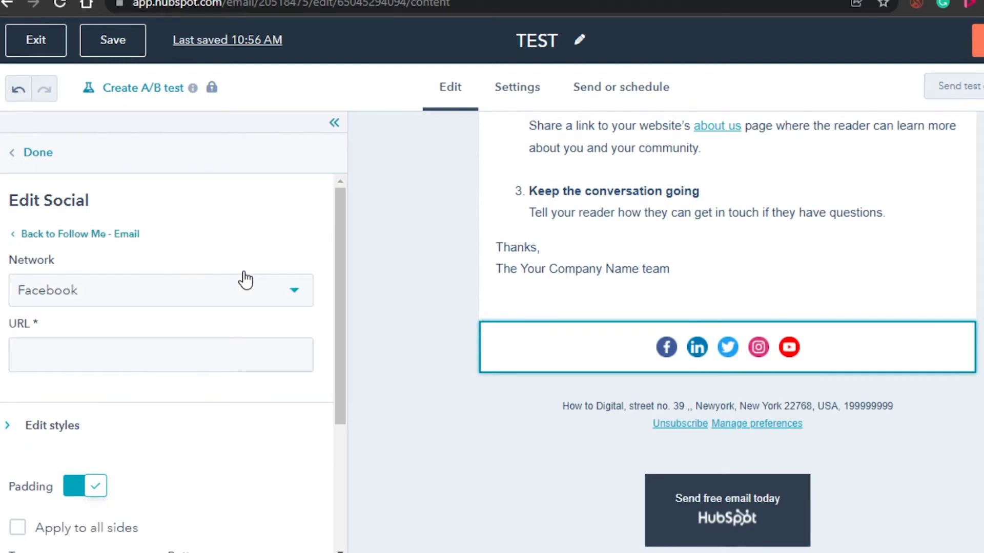
pyautogui.click(131, 368)
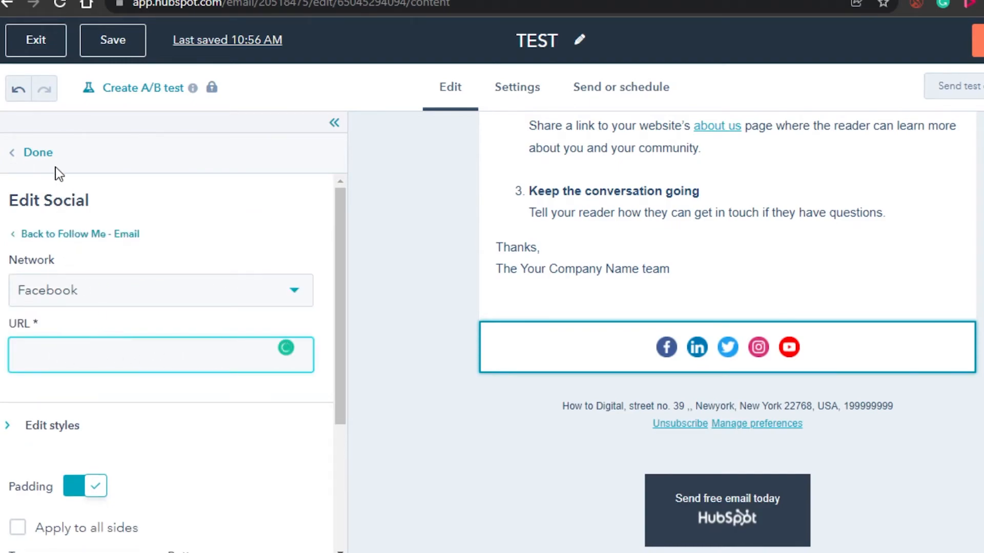
pyautogui.click(45, 159)
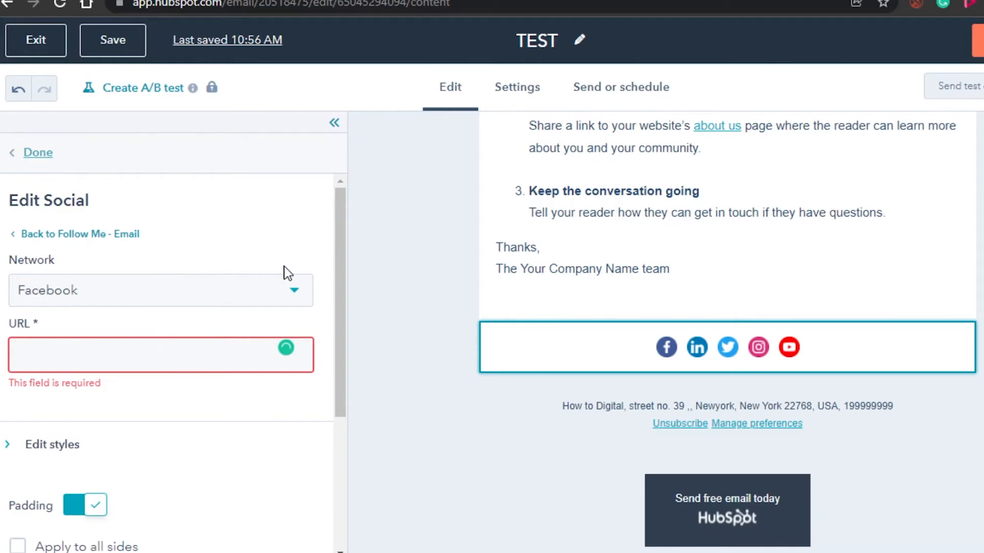
pyautogui.click(351, 220)
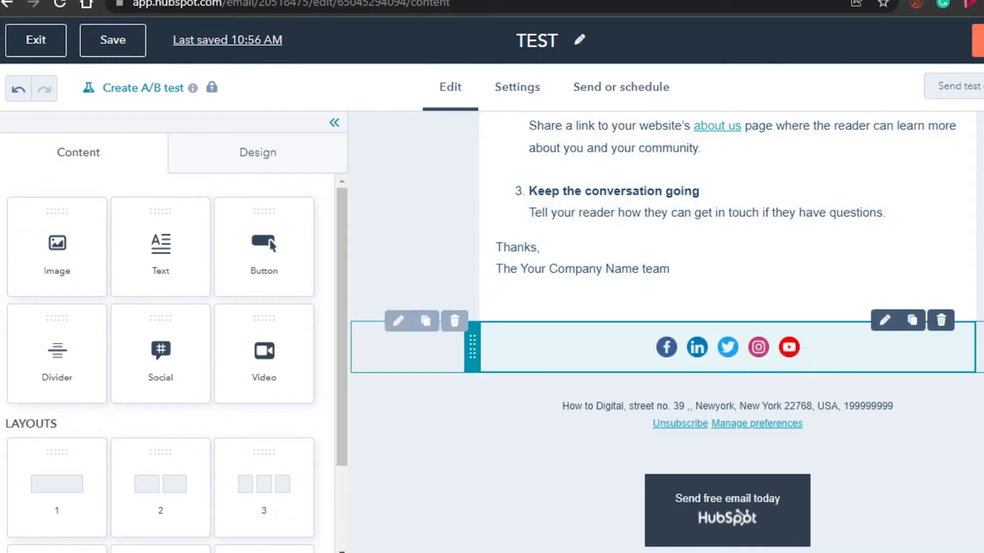
# - Reduce the greeting to "Welcome" on its own line above "Thank the reader", and make it bold and centred
pyautogui.scroll(6, 728, 333)
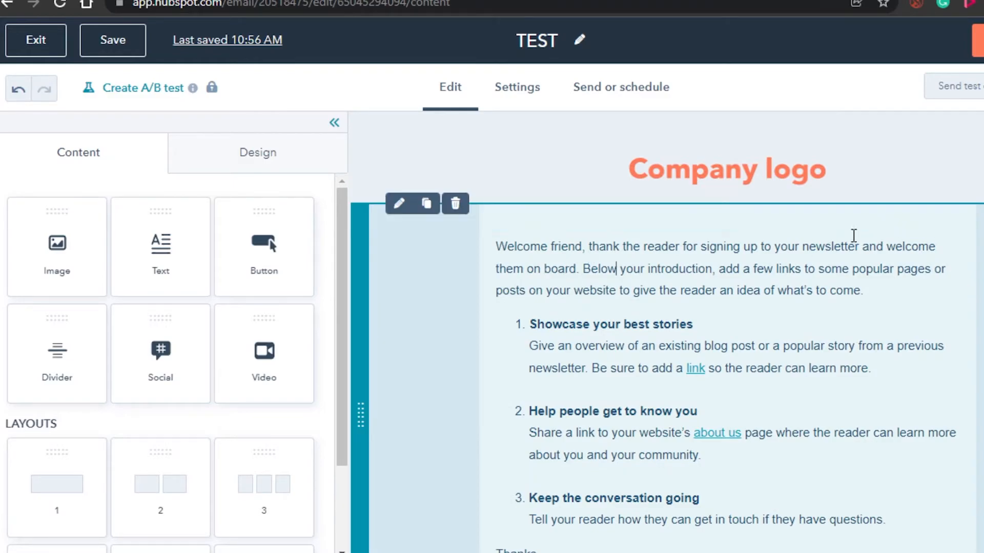
pyautogui.click(626, 221)
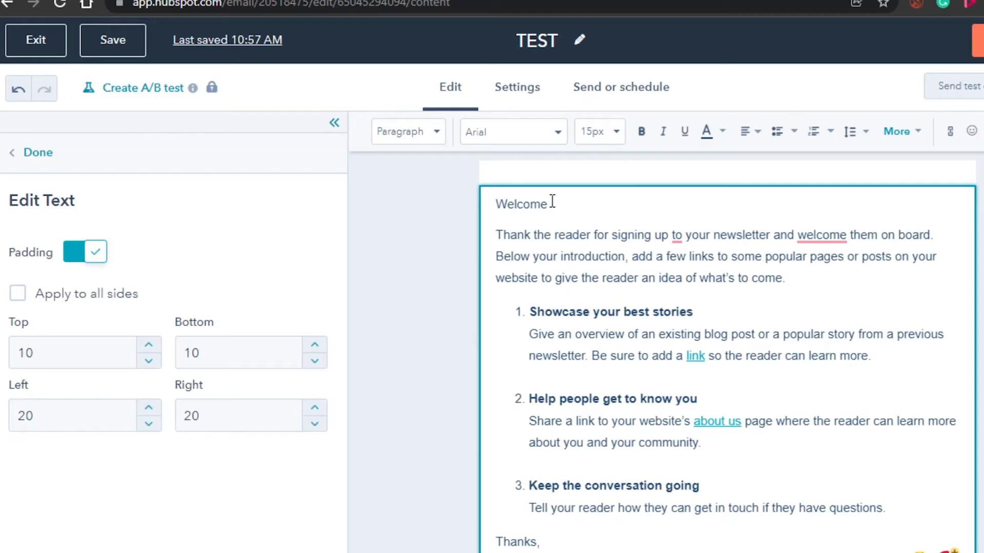
pyautogui.moveTo(553, 202); pyautogui.dragTo(502, 197)
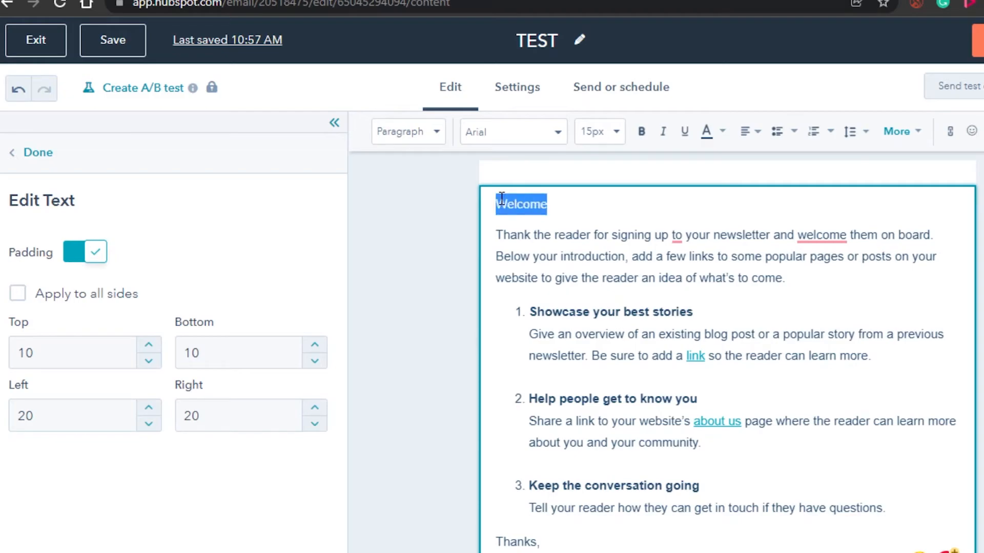
pyautogui.click(641, 132)
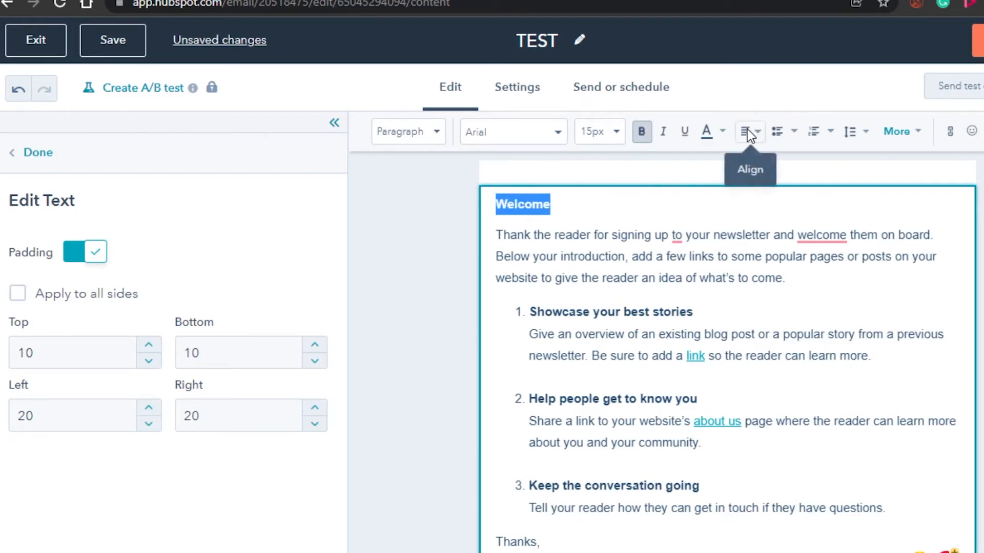
pyautogui.click(760, 131)
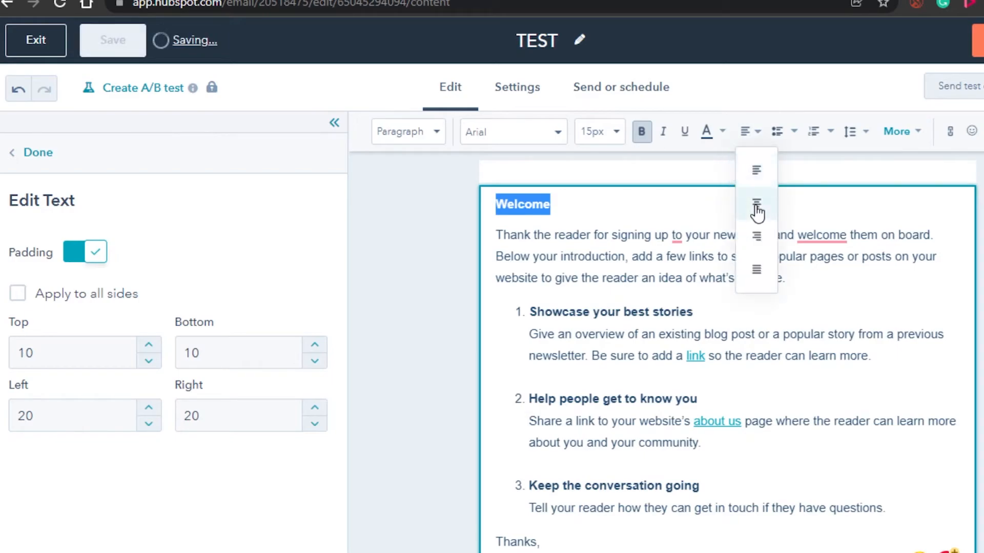
pyautogui.click(756, 204)
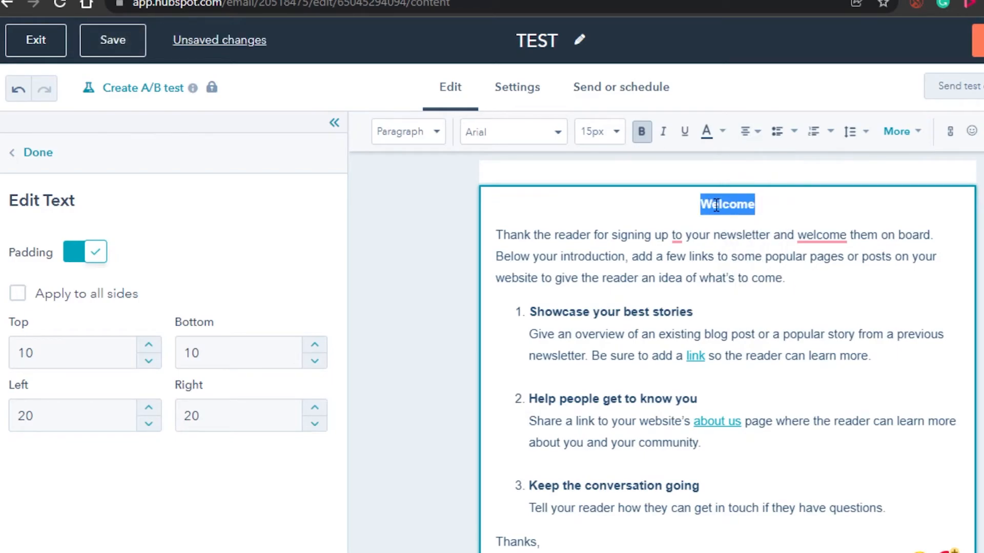
# - Set the Welcome heading's font size to 48px and finish editing the text block
pyautogui.click(612, 134)
pyautogui.click(594, 285)
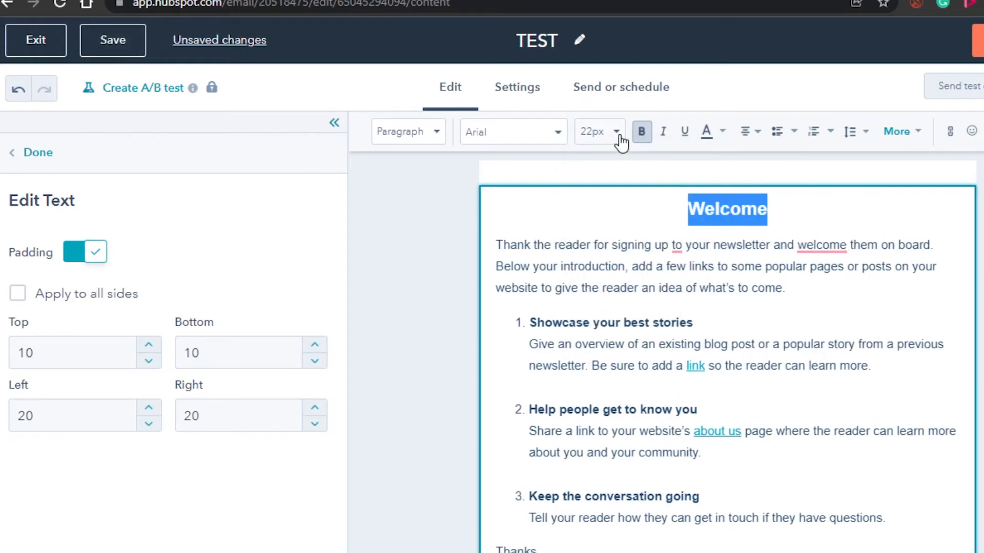
pyautogui.click(618, 134)
pyautogui.click(613, 317)
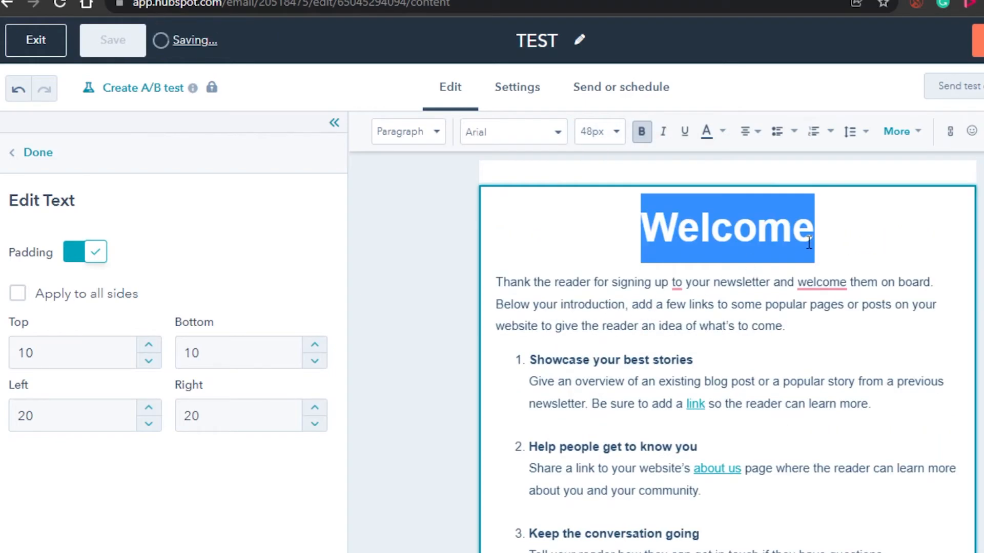
pyautogui.click(895, 226)
pyautogui.doubleClick(739, 226)
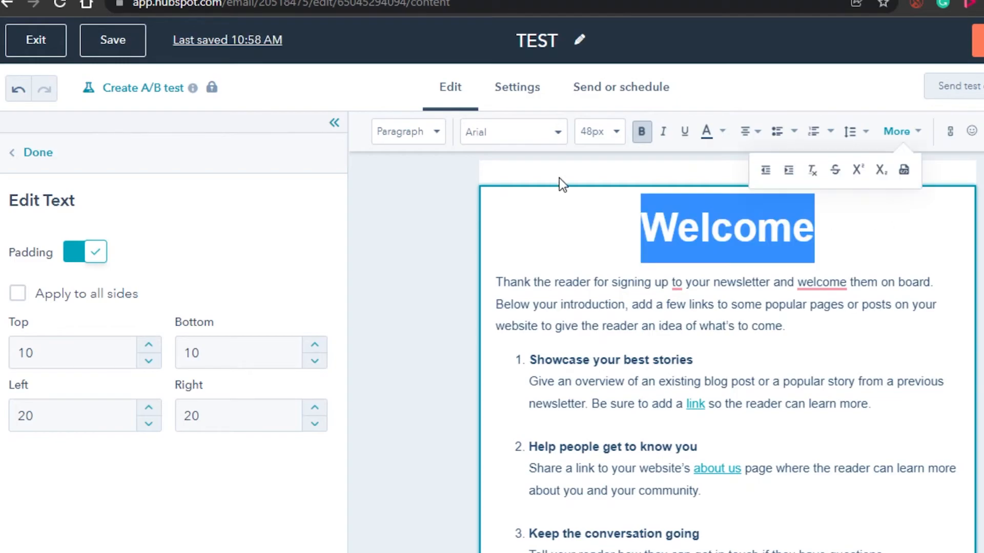
pyautogui.click(852, 256)
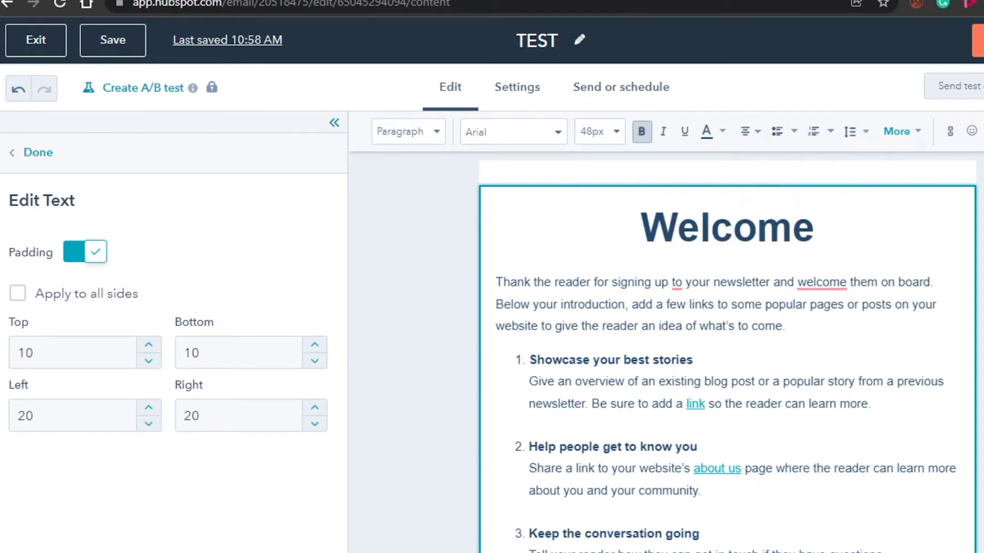
pyautogui.scroll(-4, 727, 353)
pyautogui.scroll(2, 728, 354)
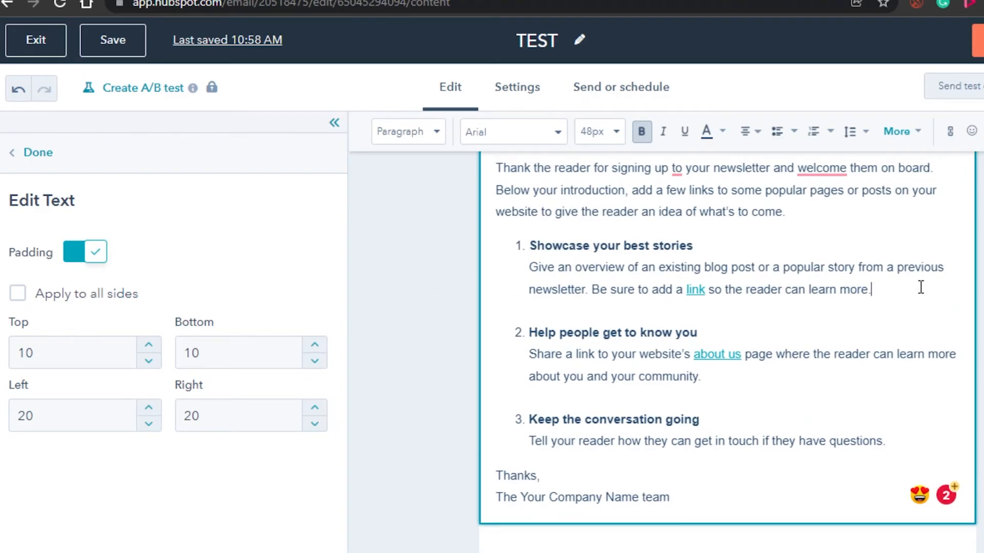
pyautogui.scroll(3, 727, 353)
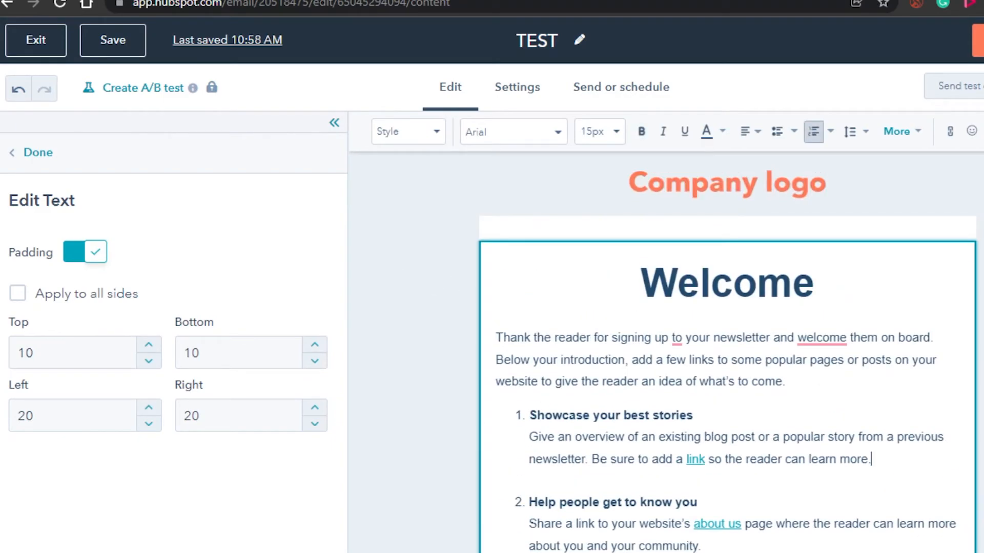
pyautogui.click(37, 153)
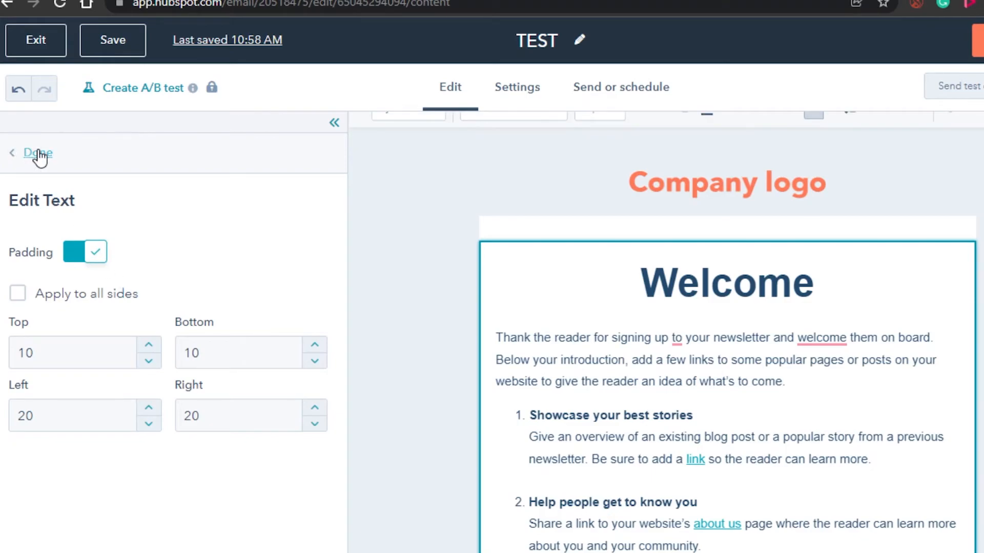
# - Add a button between the sign-off and the social icons with the text "Click here"
pyautogui.scroll(-5, 727, 333)
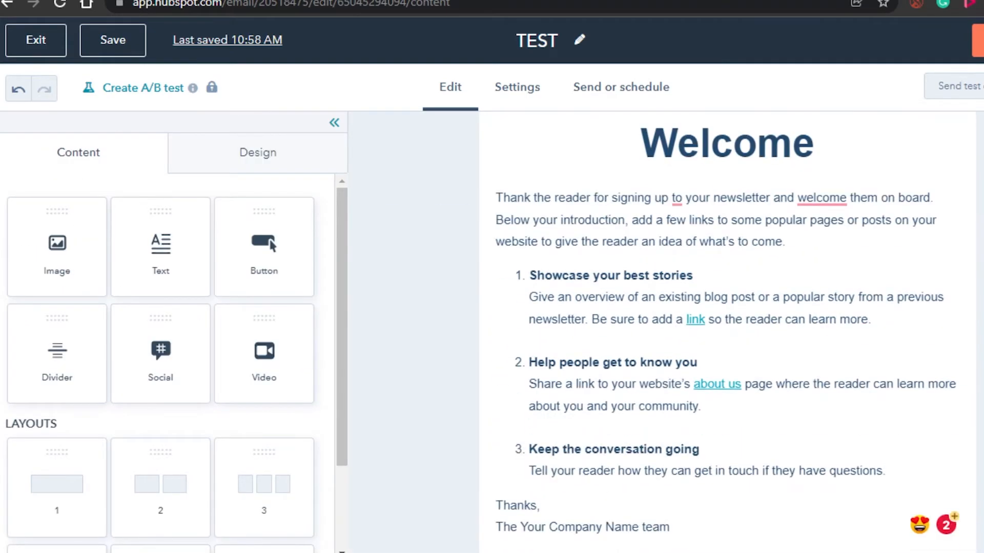
pyautogui.moveTo(262, 243); pyautogui.dragTo(705, 394)
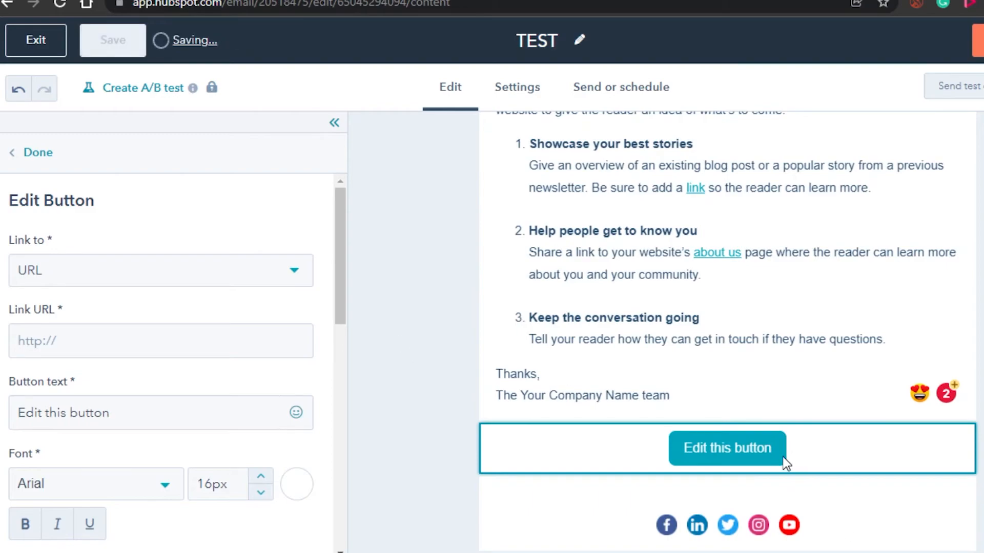
pyautogui.click(181, 413)
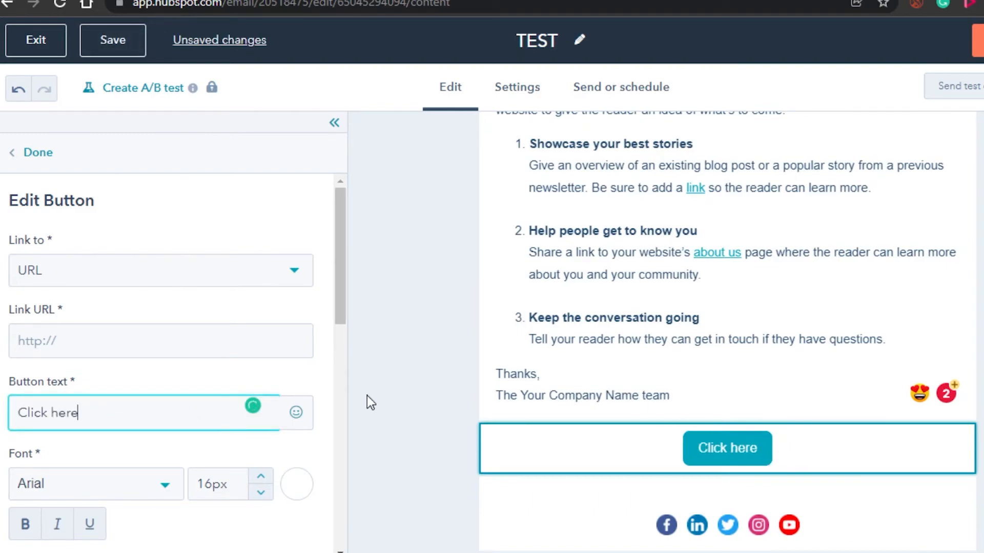
pyautogui.click(40, 153)
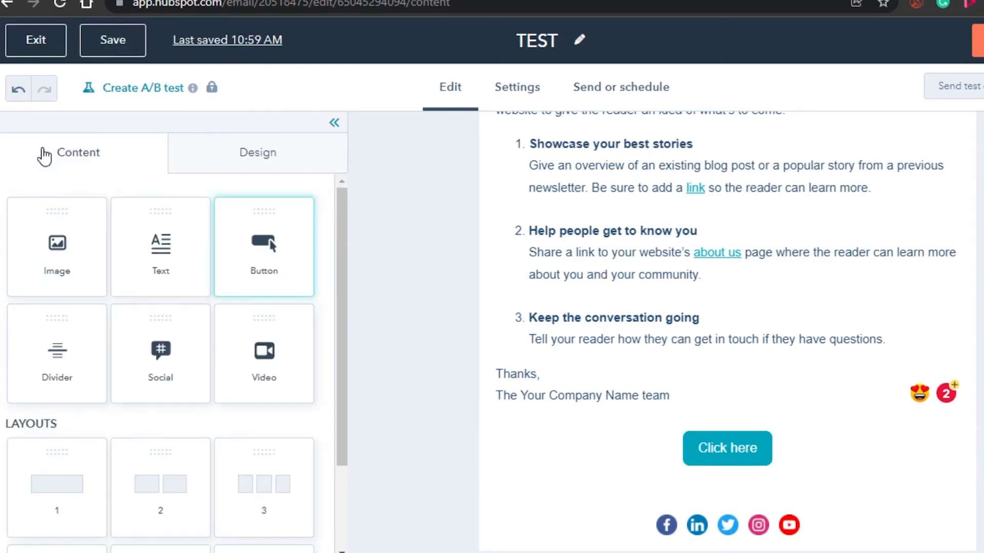
# - Insert a divider between the Click here button and the social icons, and go to the email's settings
pyautogui.moveTo(64, 373); pyautogui.dragTo(734, 512)
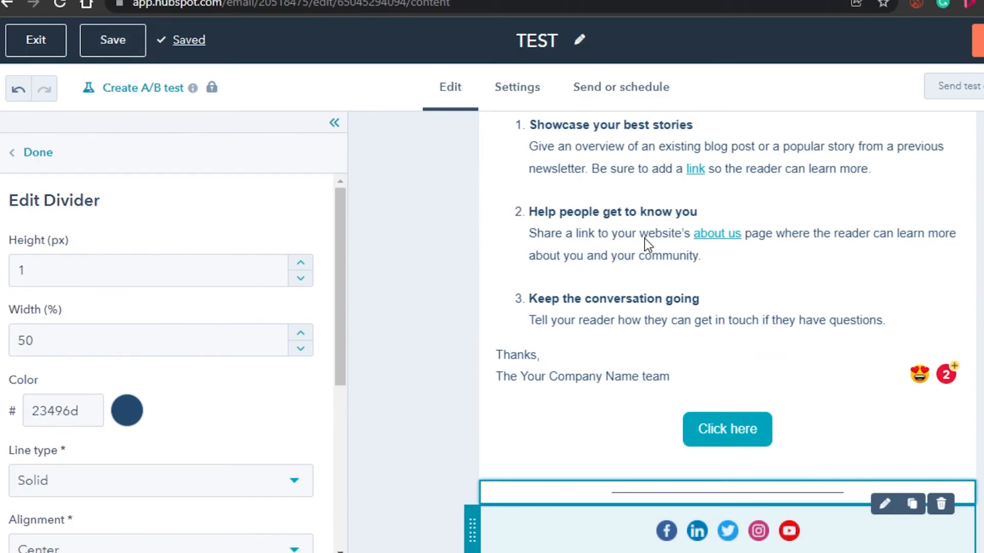
pyautogui.scroll(6, 635, 338)
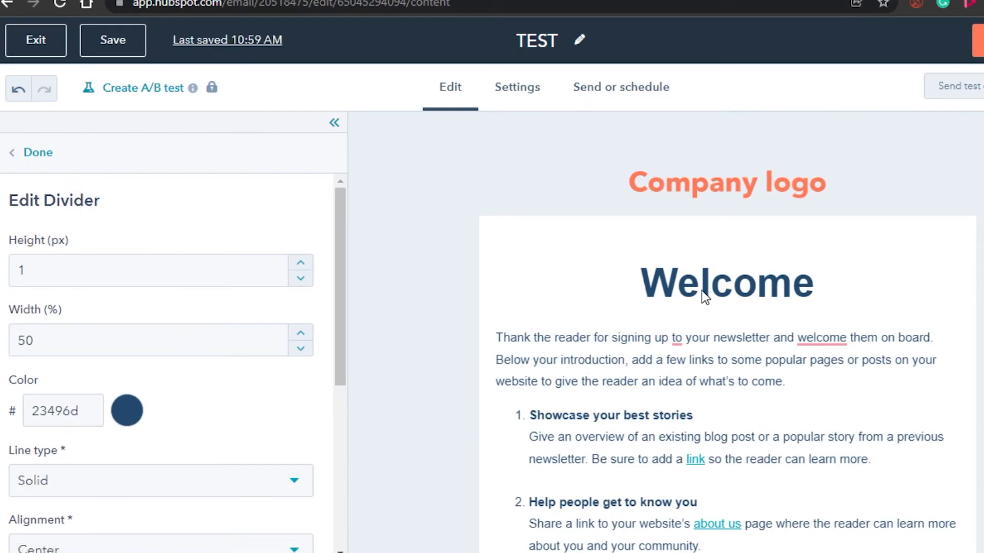
pyautogui.click(505, 94)
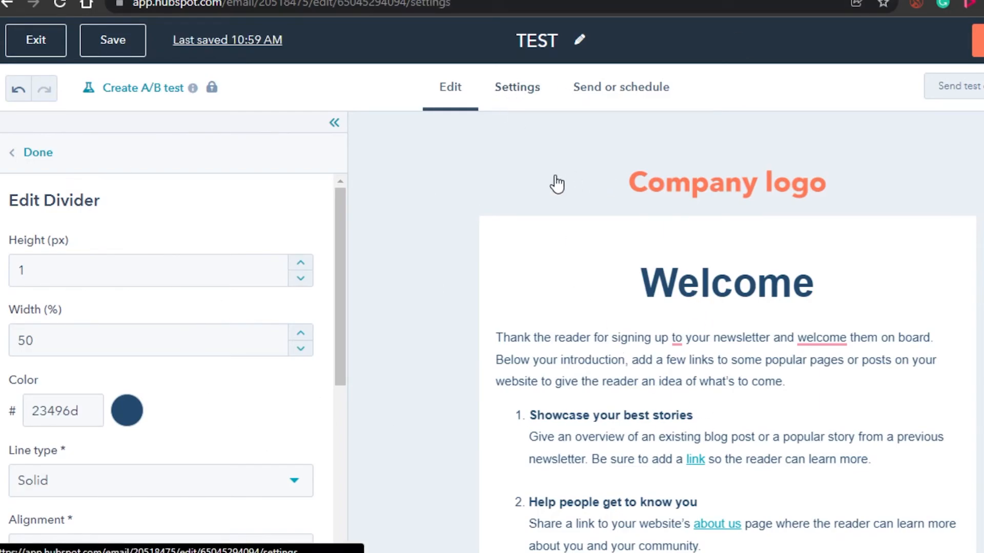
# - Go to the email's sending page and look through the contacts available for the Send to and Don't send to recipients
pyautogui.scroll(5, 482, 332)
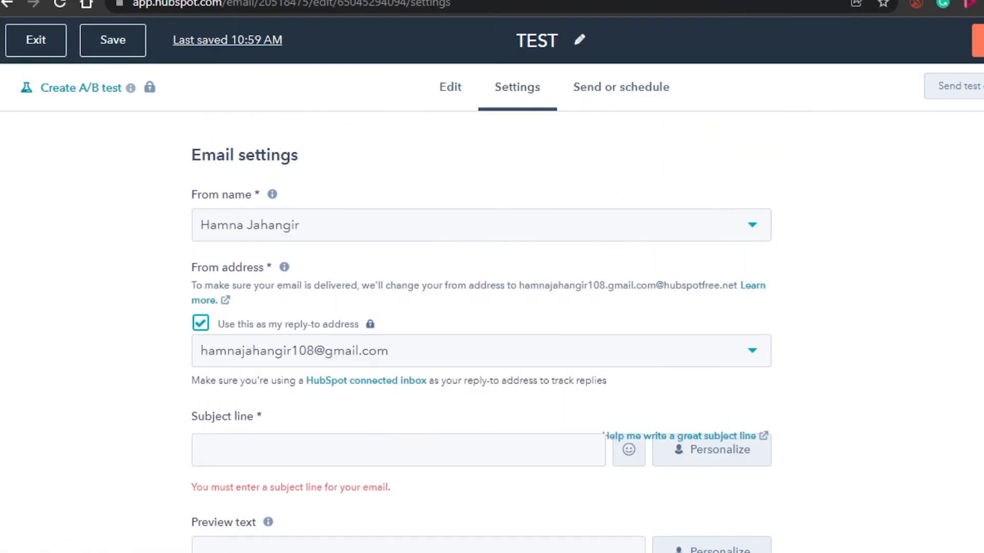
pyautogui.click(622, 92)
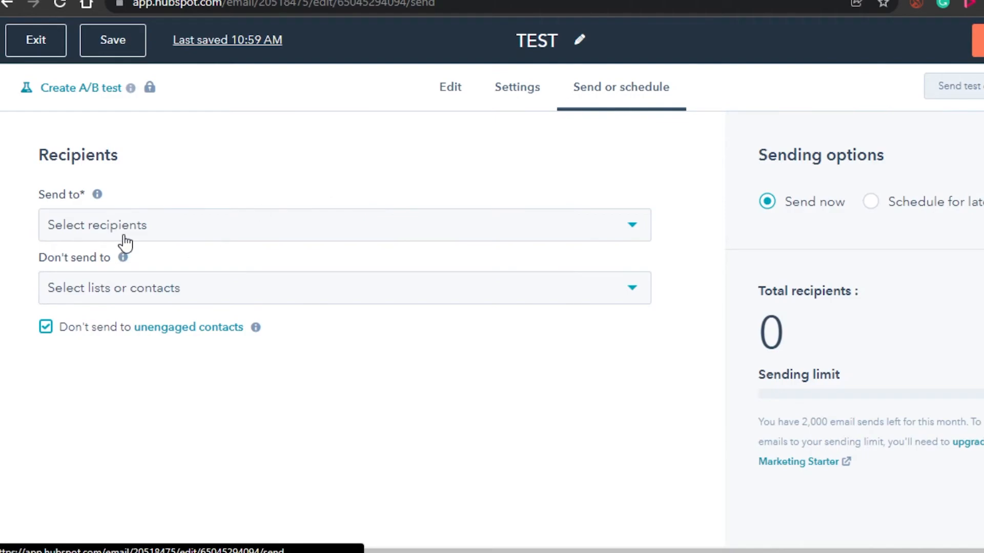
pyautogui.click(110, 225)
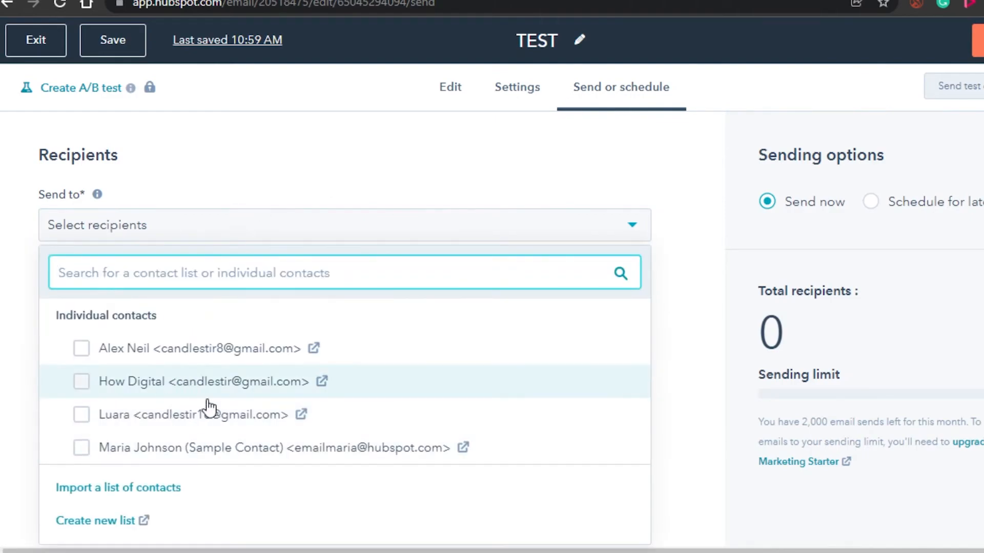
pyautogui.click(4, 325)
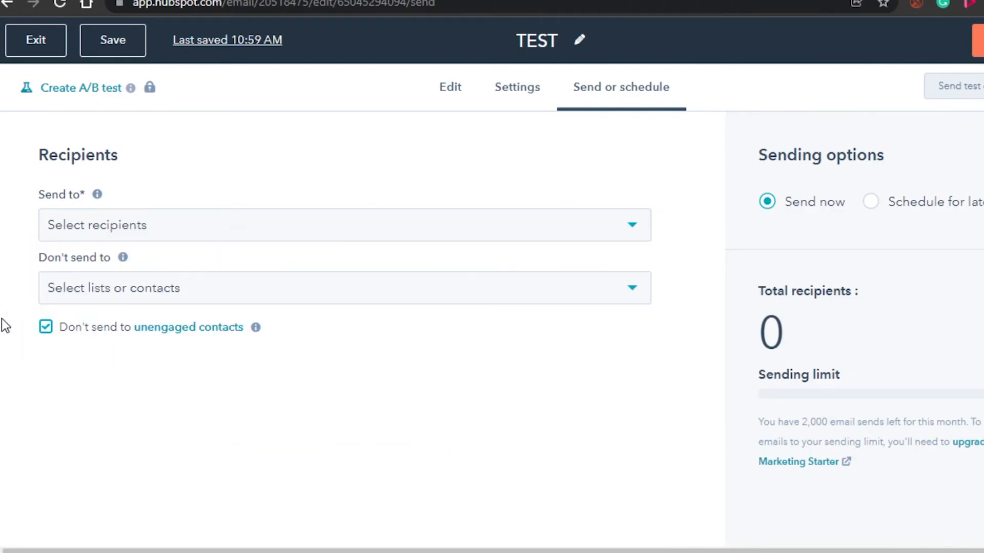
pyautogui.click(279, 291)
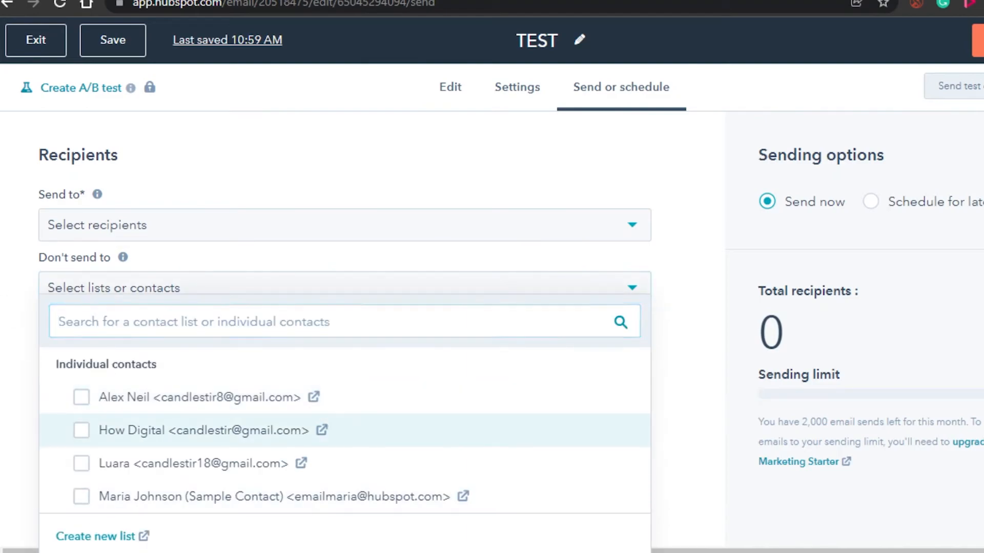
pyautogui.click(135, 285)
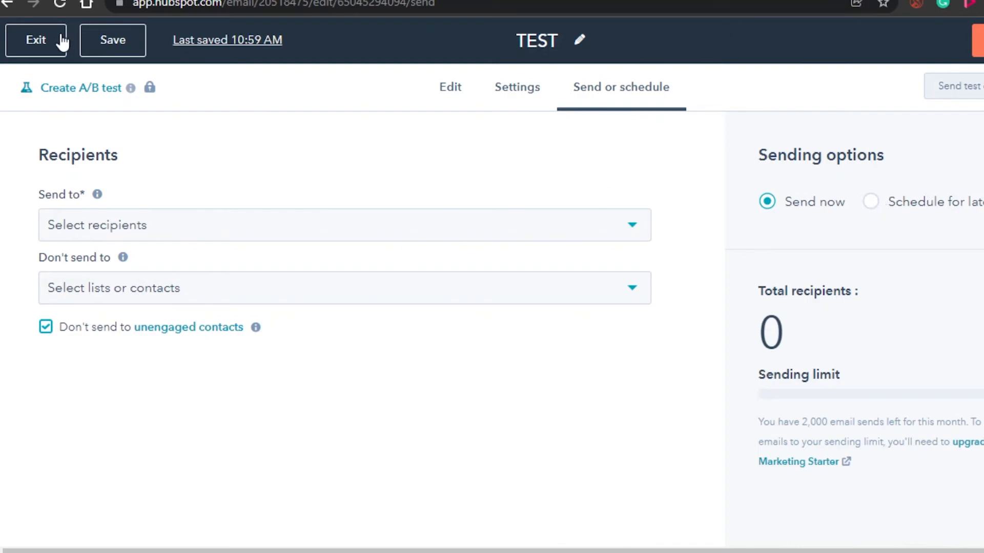
# - Save the TEST email, check which required fields must be completed before sending, and exit the editor
pyautogui.click(113, 41)
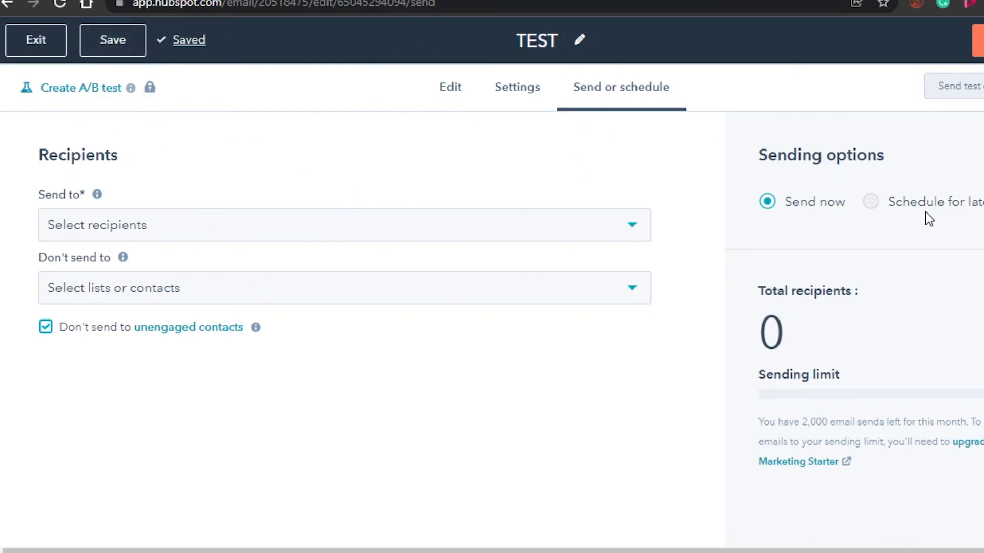
pyautogui.click(978, 40)
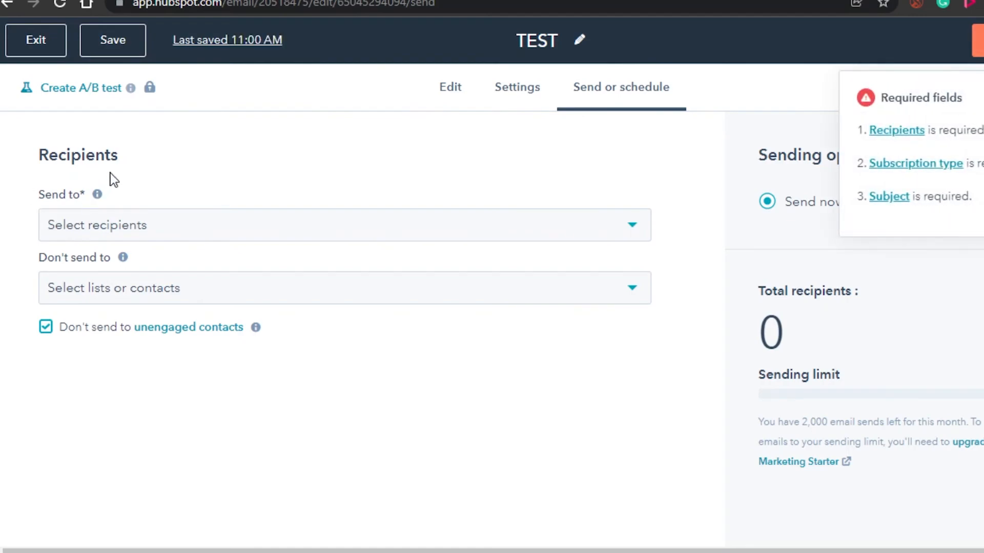
pyautogui.click(47, 47)
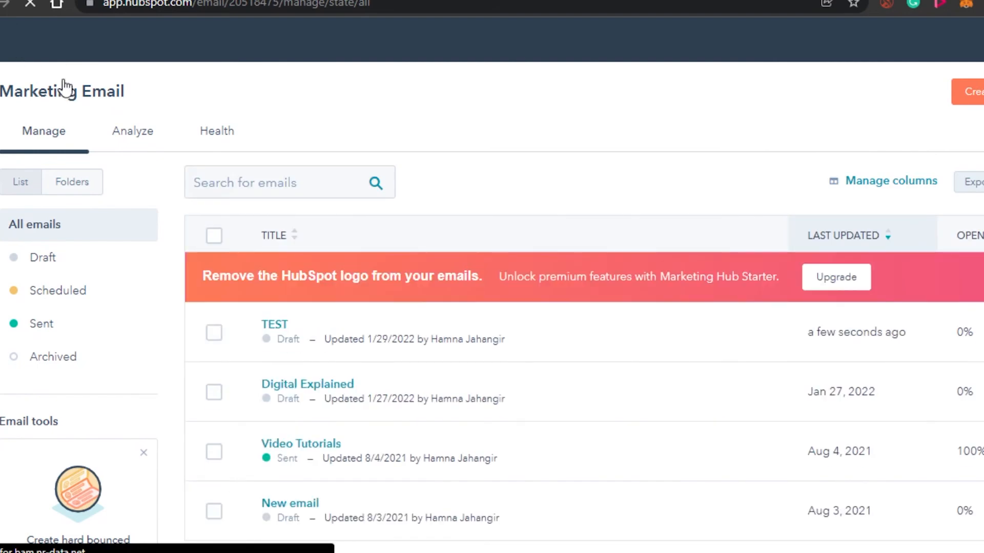
# - Examine the marketing email analytics, covering recipient engagement, delivery and the email performance reports
pyautogui.click(127, 132)
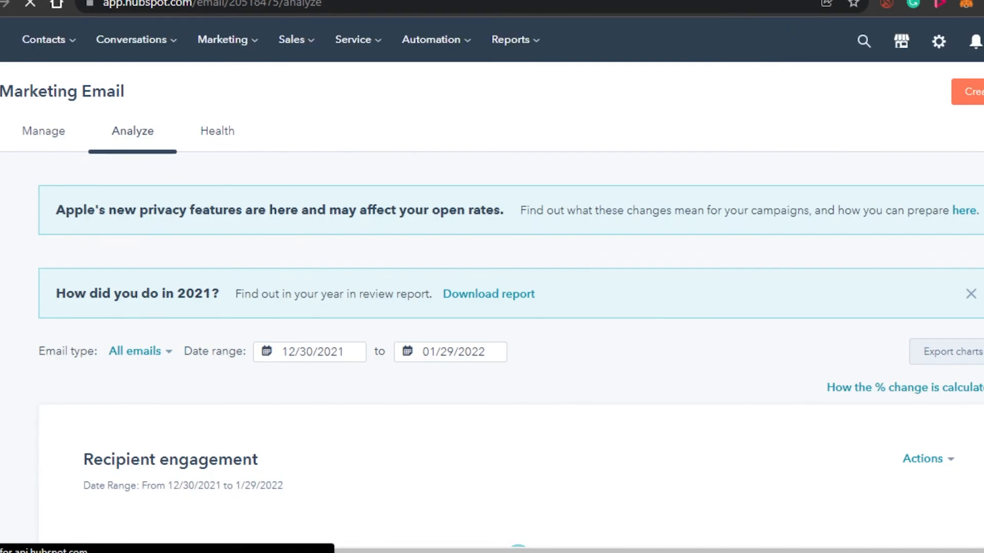
pyautogui.scroll(-15, 492, 277)
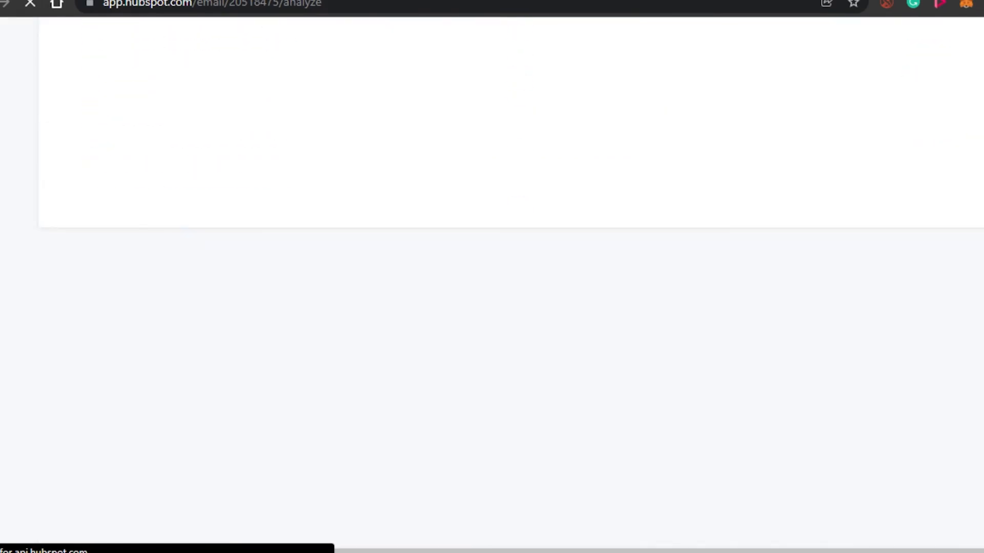
pyautogui.scroll(12, 492, 277)
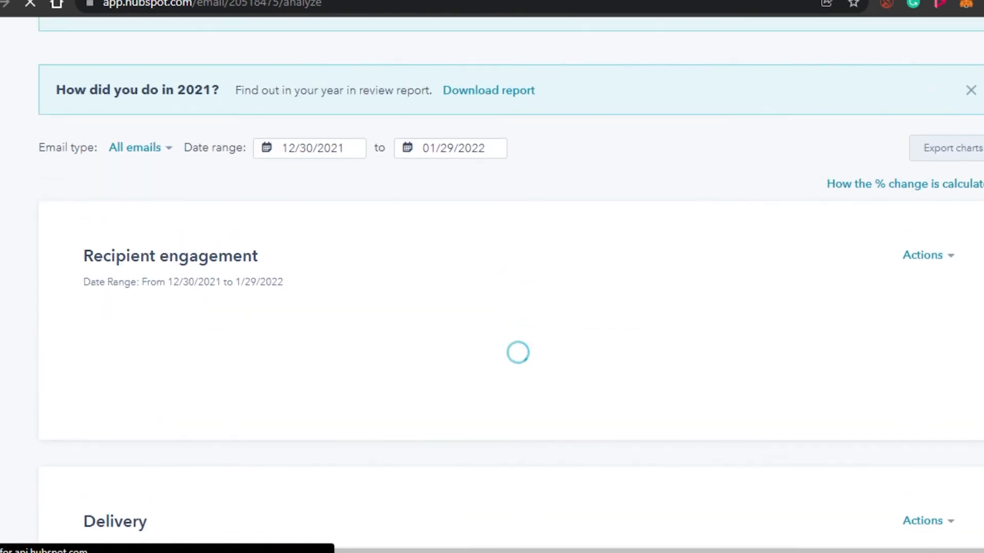
pyautogui.scroll(-4, 492, 277)
pyautogui.scroll(3, 316, 162)
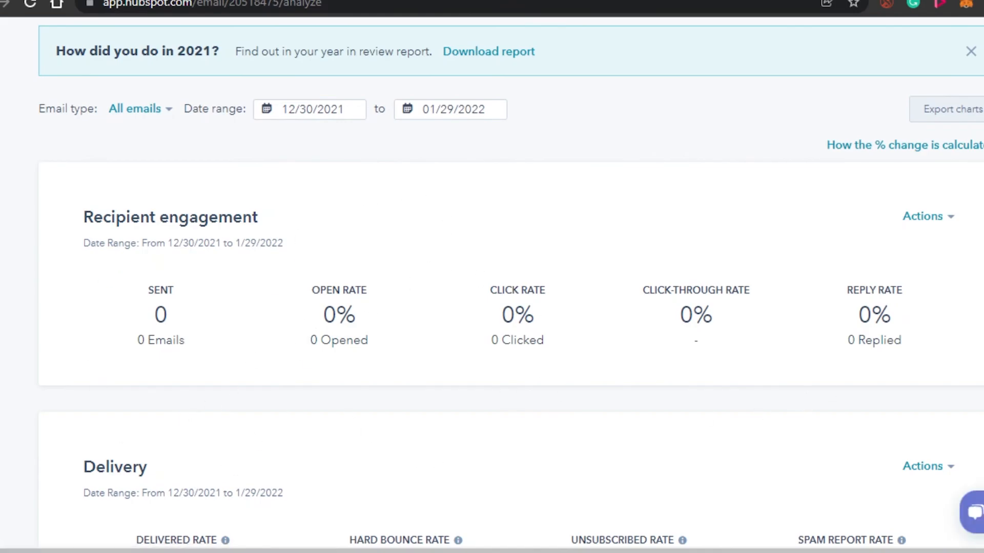
pyautogui.scroll(-7, 492, 282)
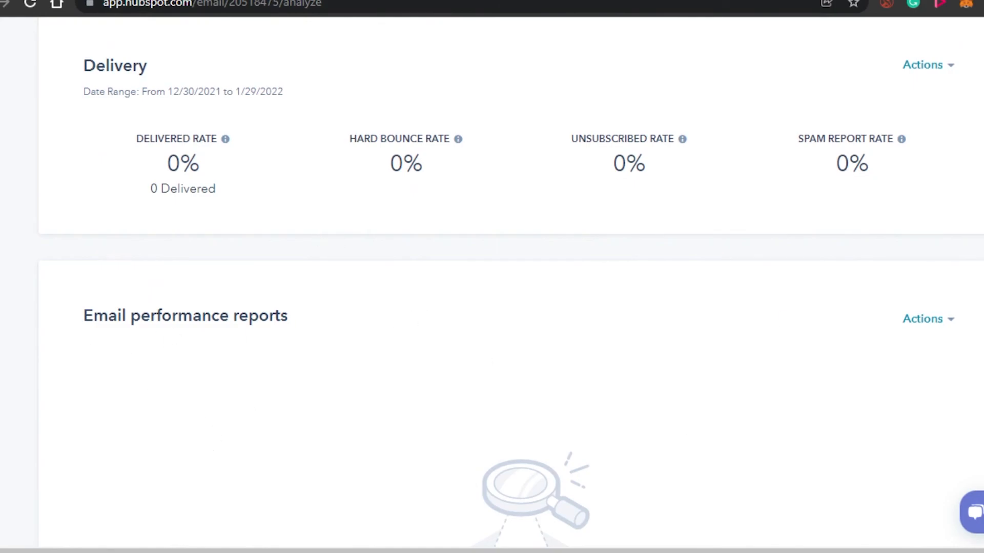
pyautogui.scroll(-20, 491, 282)
pyautogui.scroll(18, 491, 282)
pyautogui.scroll(8, 492, 282)
pyautogui.scroll(-15, 492, 282)
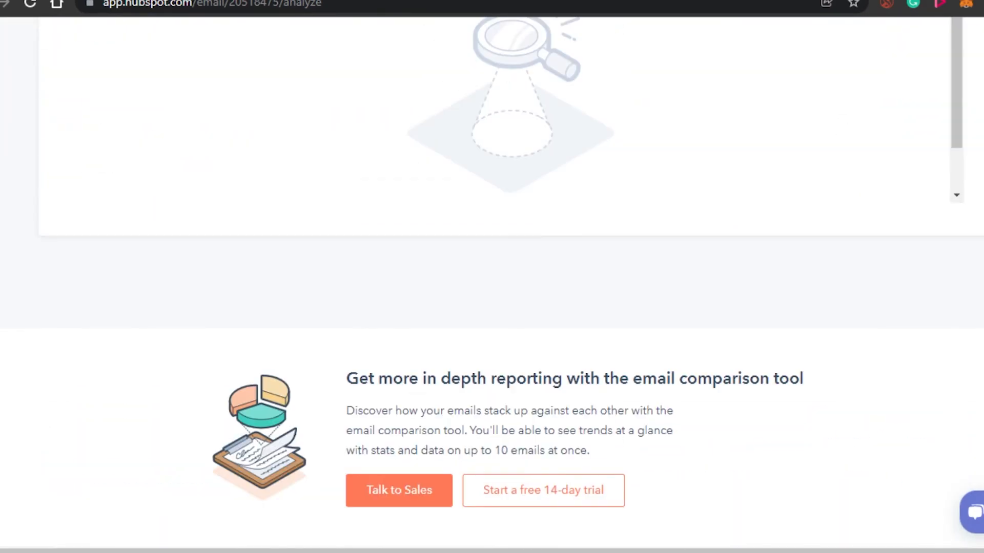
pyautogui.scroll(20, 492, 282)
pyautogui.scroll(1, 492, 282)
pyautogui.scroll(-14, 492, 282)
pyautogui.scroll(5, 492, 282)
pyautogui.scroll(15, 492, 282)
pyautogui.scroll(-3, 492, 282)
pyautogui.scroll(-10, 492, 281)
pyautogui.scroll(13, 492, 281)
pyautogui.scroll(-19, 492, 281)
pyautogui.scroll(16, 492, 282)
pyautogui.scroll(-10, 492, 282)
pyautogui.scroll(-3, 492, 282)
pyautogui.scroll(16, 492, 282)
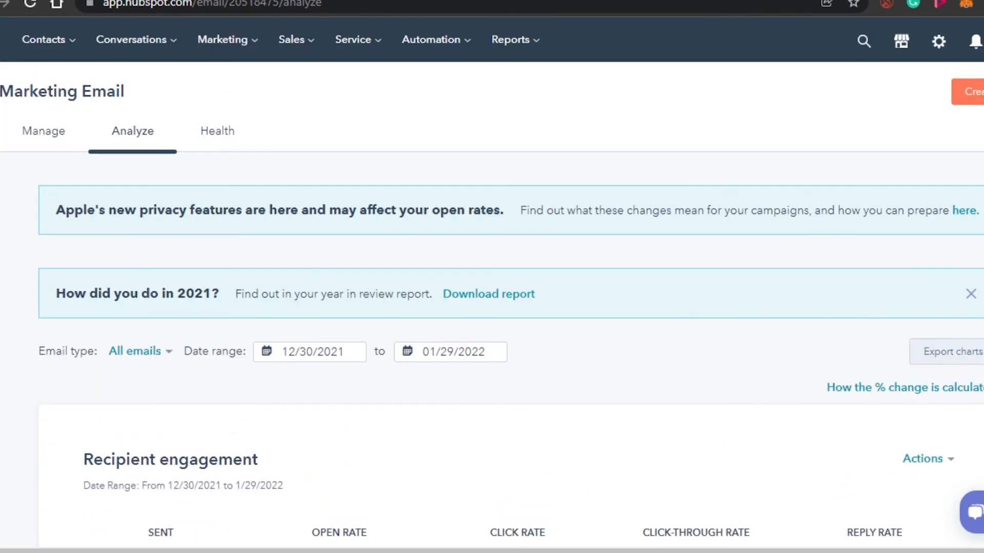
# - Return to the list of all marketing emails and look over the emails and the setup checklist
pyautogui.click(41, 136)
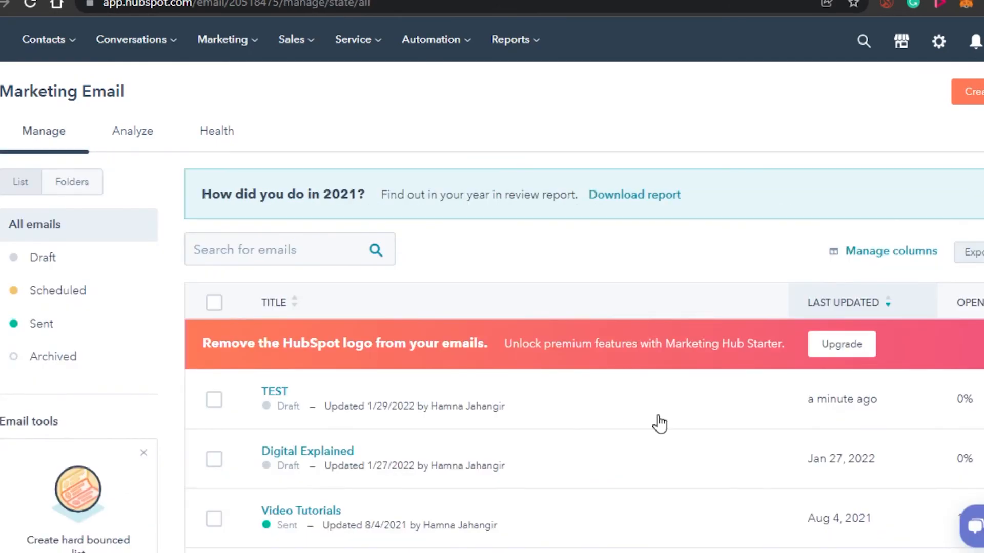
pyautogui.scroll(-10, 492, 308)
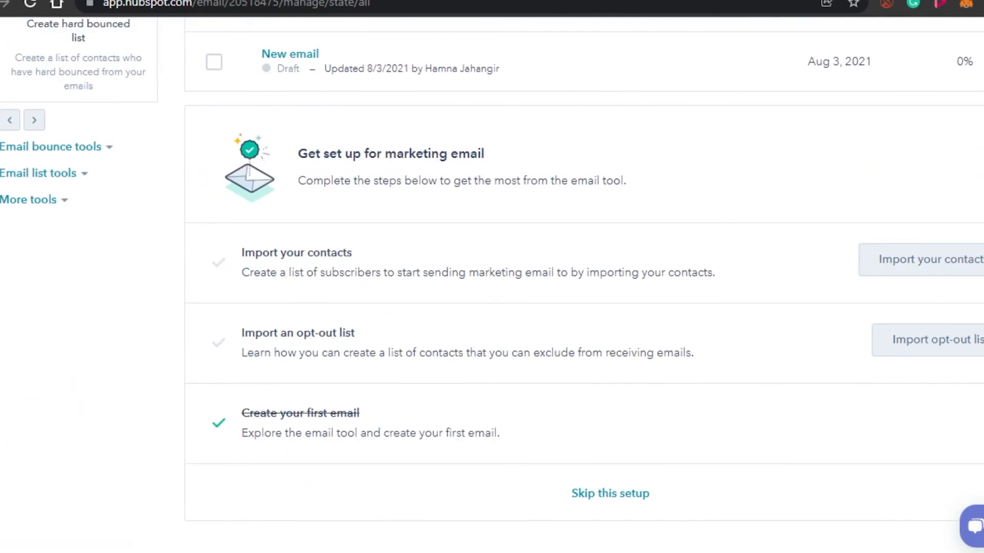
pyautogui.scroll(10, 492, 276)
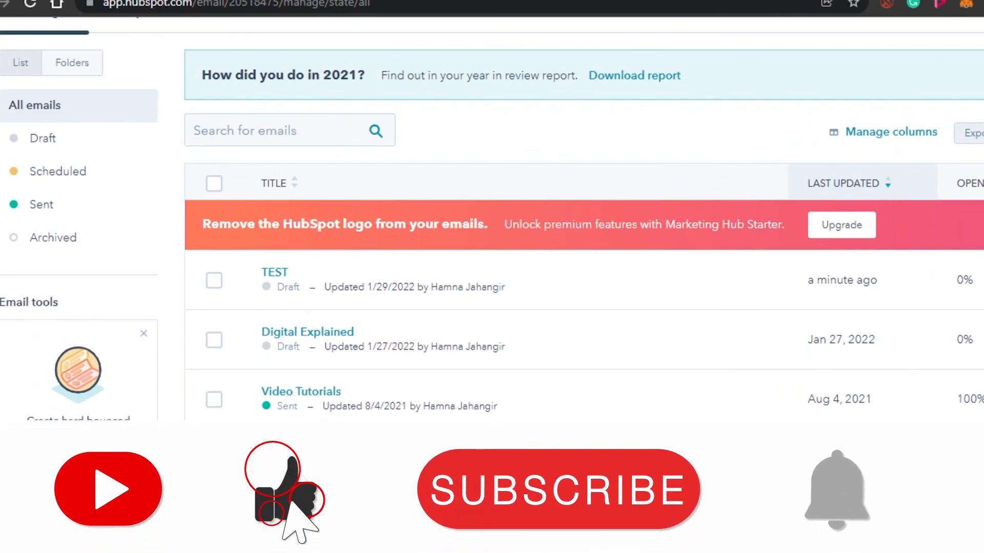
pyautogui.scroll(2, 492, 277)
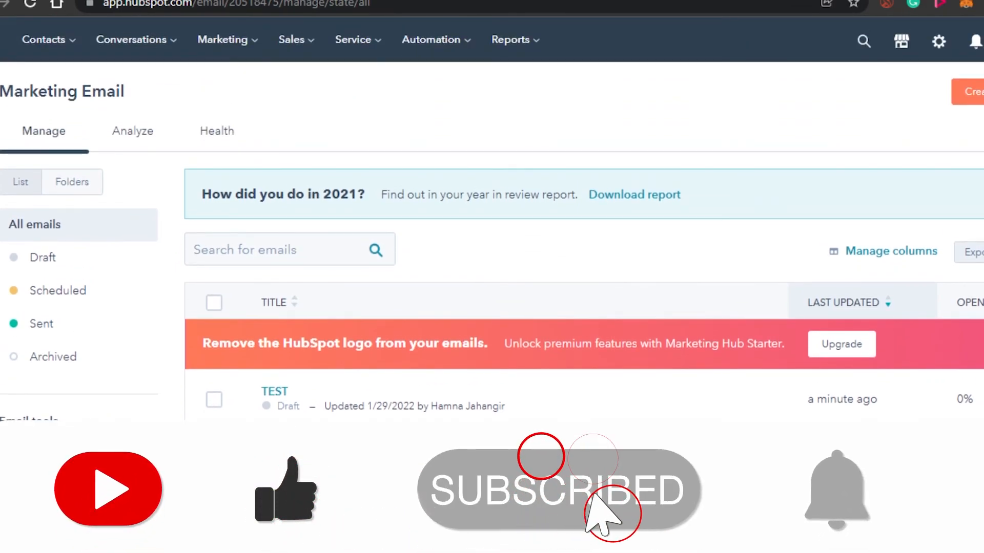